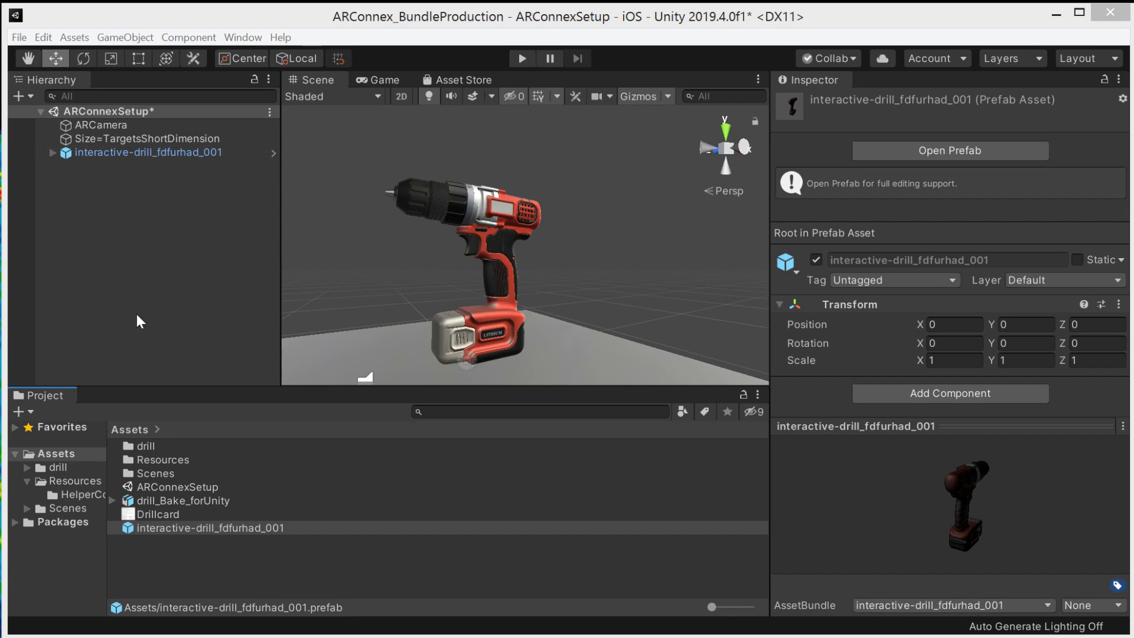
pyautogui.click(114, 151)
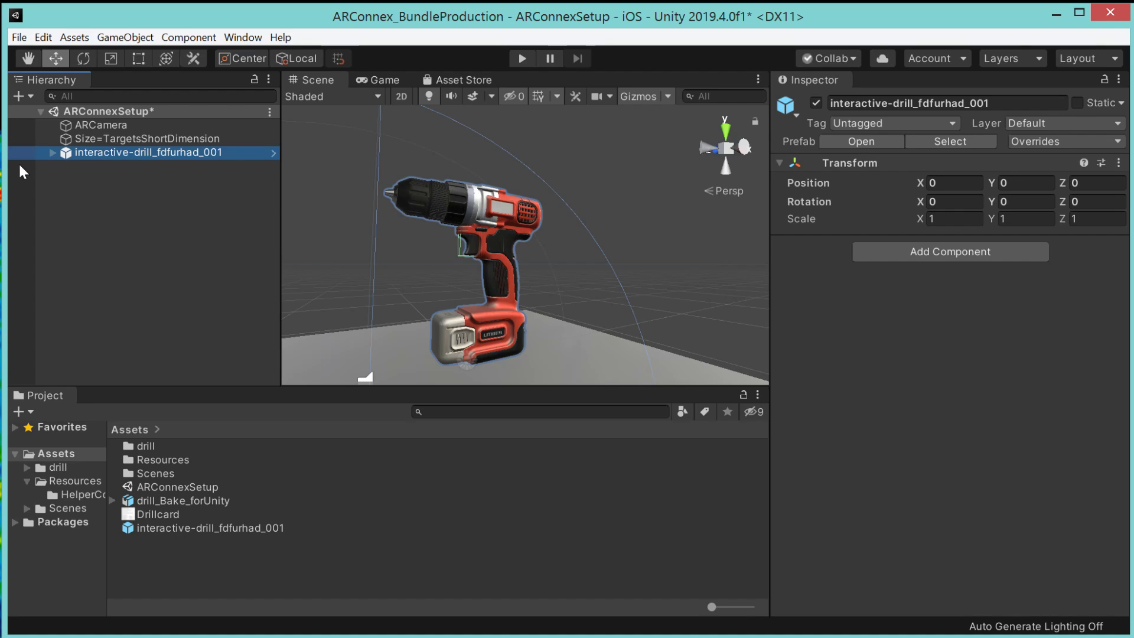
pyautogui.click(163, 527)
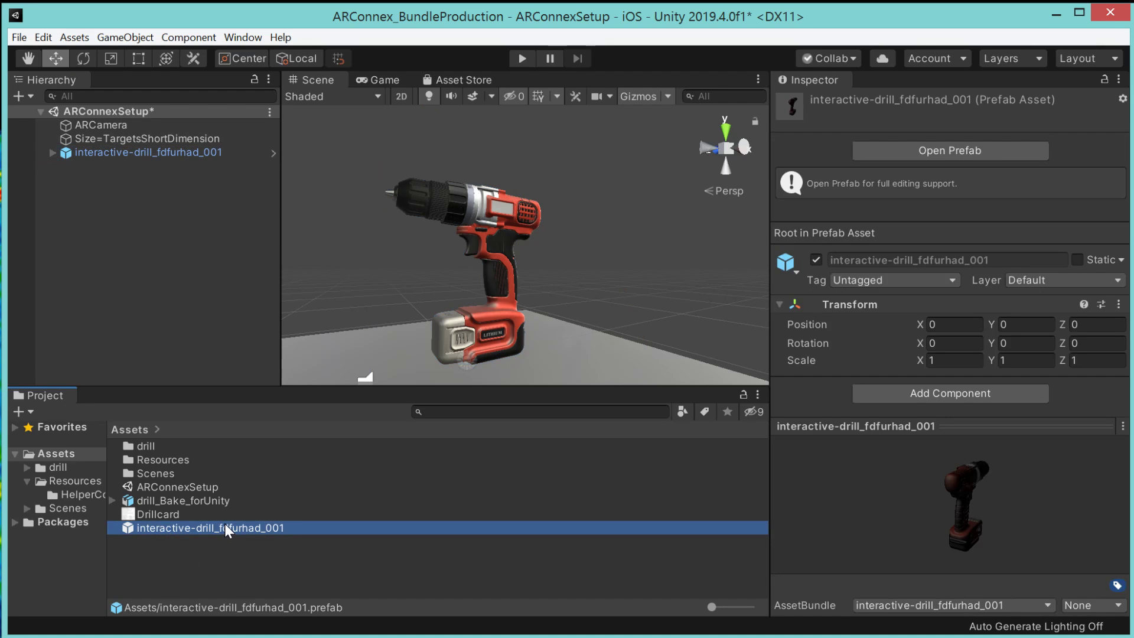
pyautogui.click(139, 138)
pyautogui.click(136, 155)
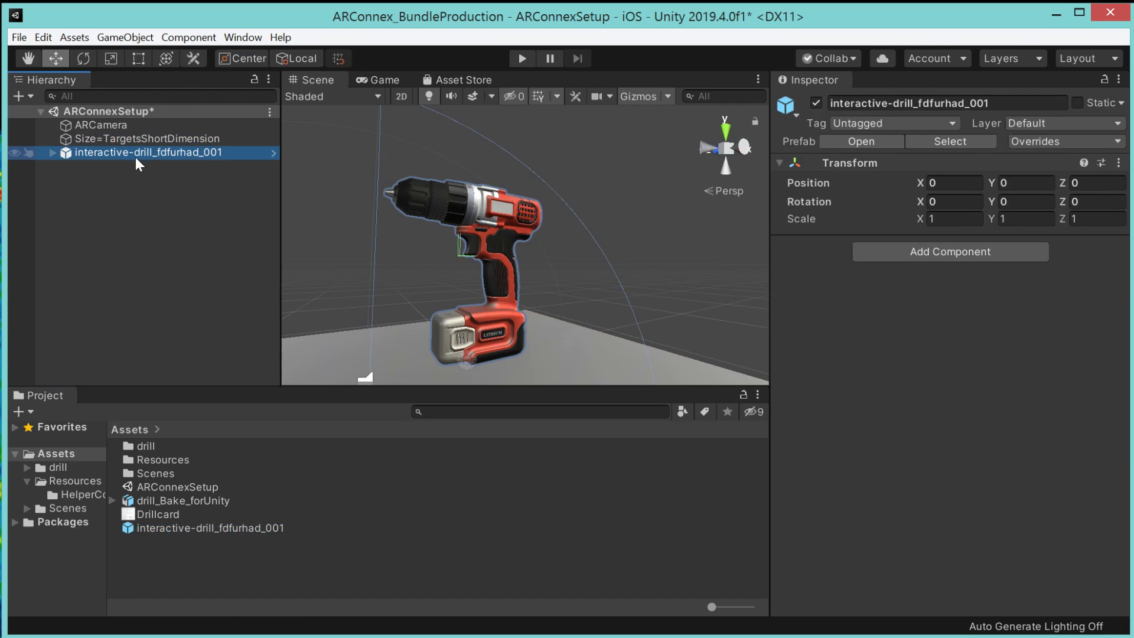
# Step: Export the interactive-drill_fdfurhad_001 prefab with its dependencies as package interactive-drill_fdfurhad_001 in the ARConnexExperiences folder, and check the saved file
pyautogui.click(200, 528)
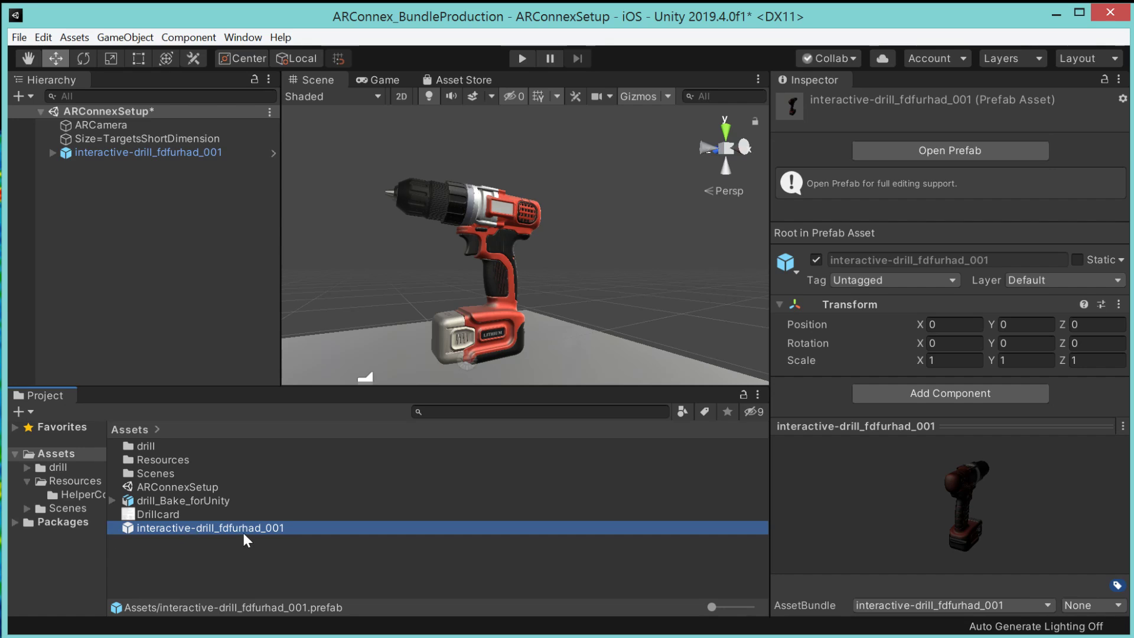
pyautogui.click(68, 39)
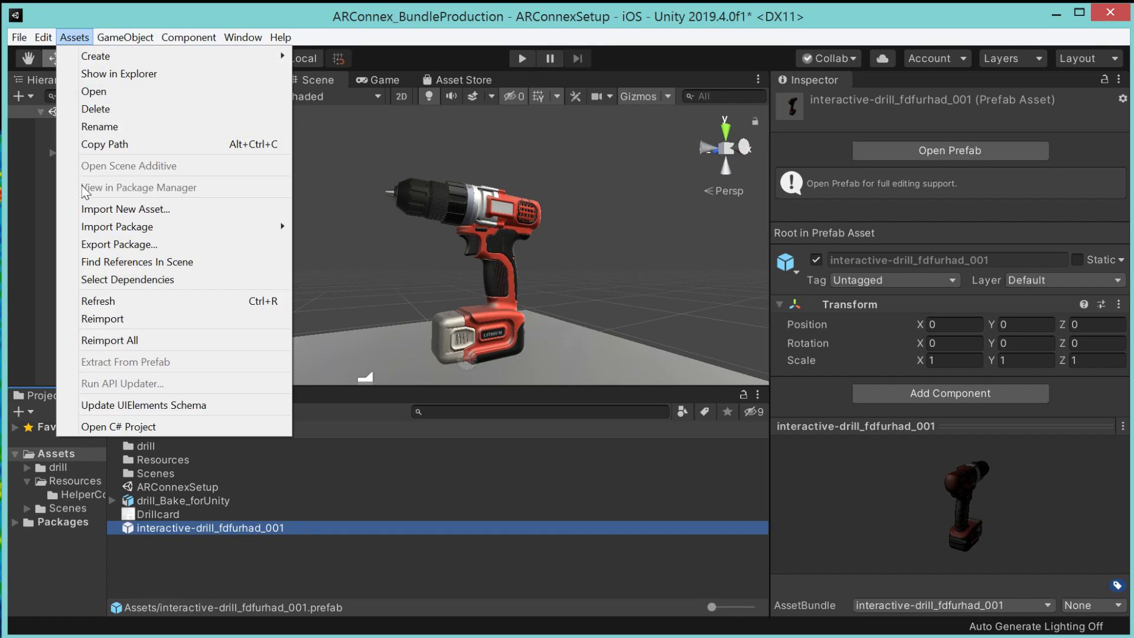
pyautogui.click(147, 247)
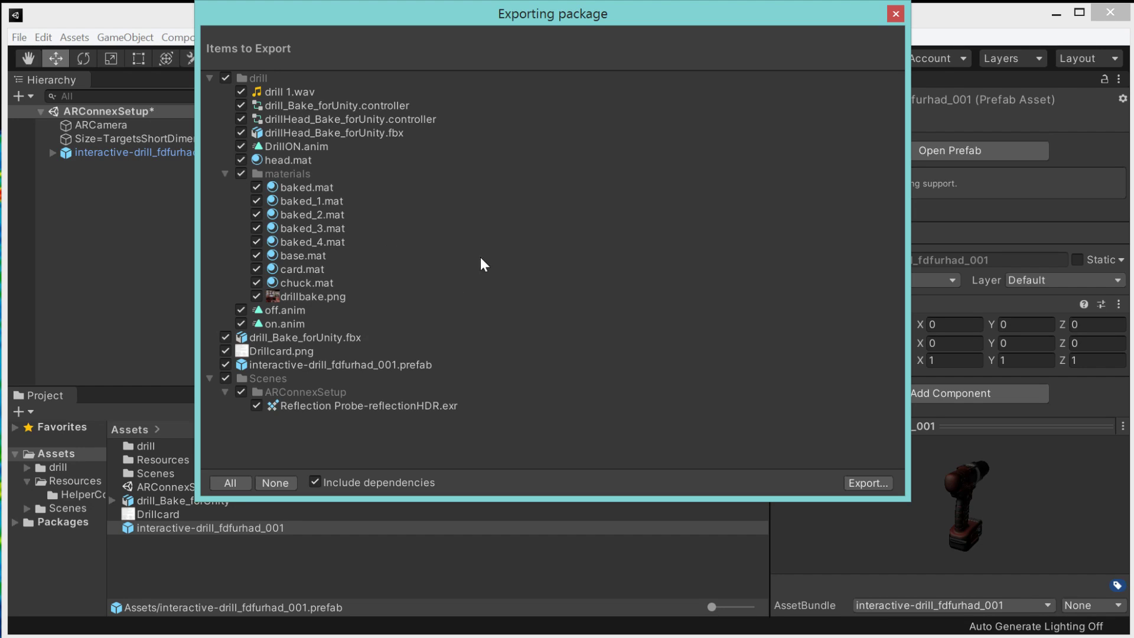
pyautogui.click(858, 478)
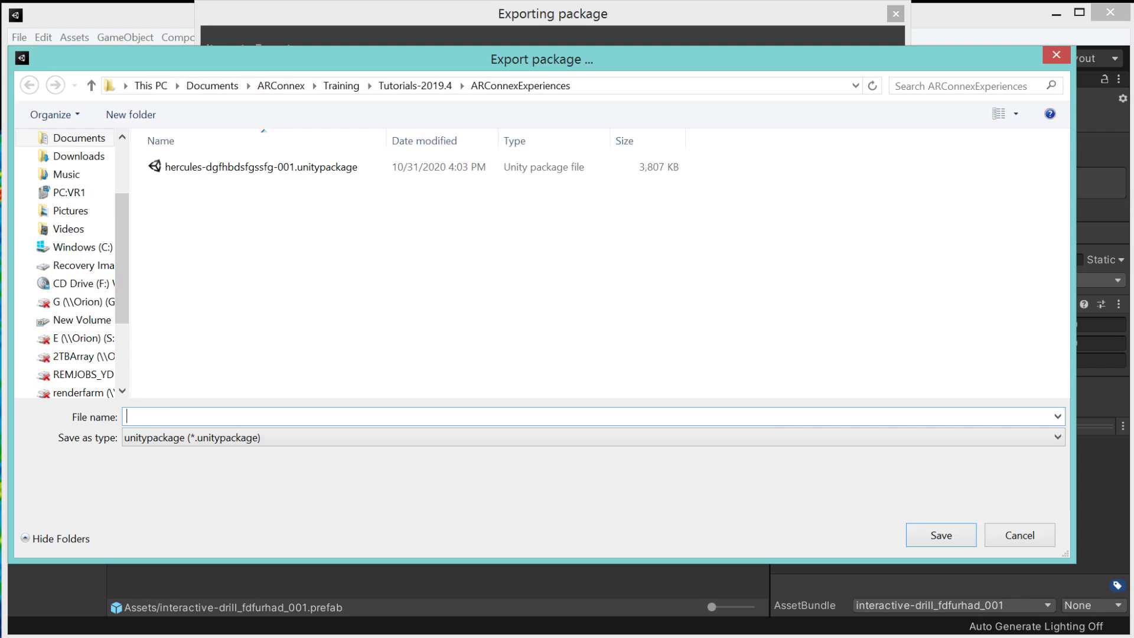
pyautogui.hotkey('ctrl', 'v')
pyautogui.hotkey('ctrl', 'v')
pyautogui.moveTo(392, 417); pyautogui.dragTo(125, 417)
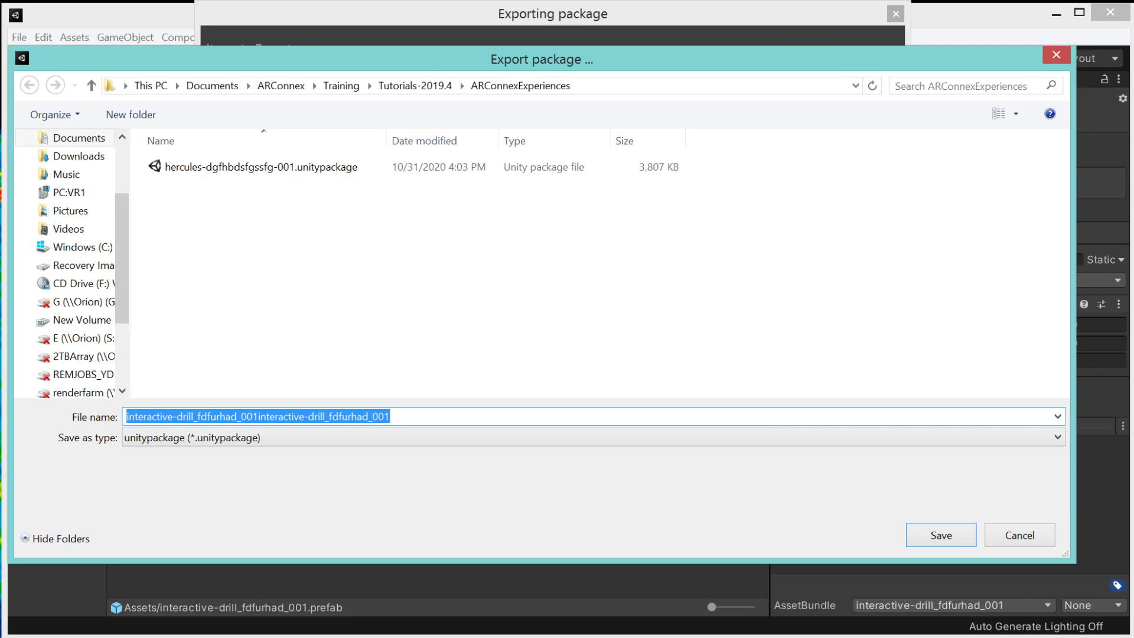
pyautogui.write('interactive-drill_fdfurhad_001')
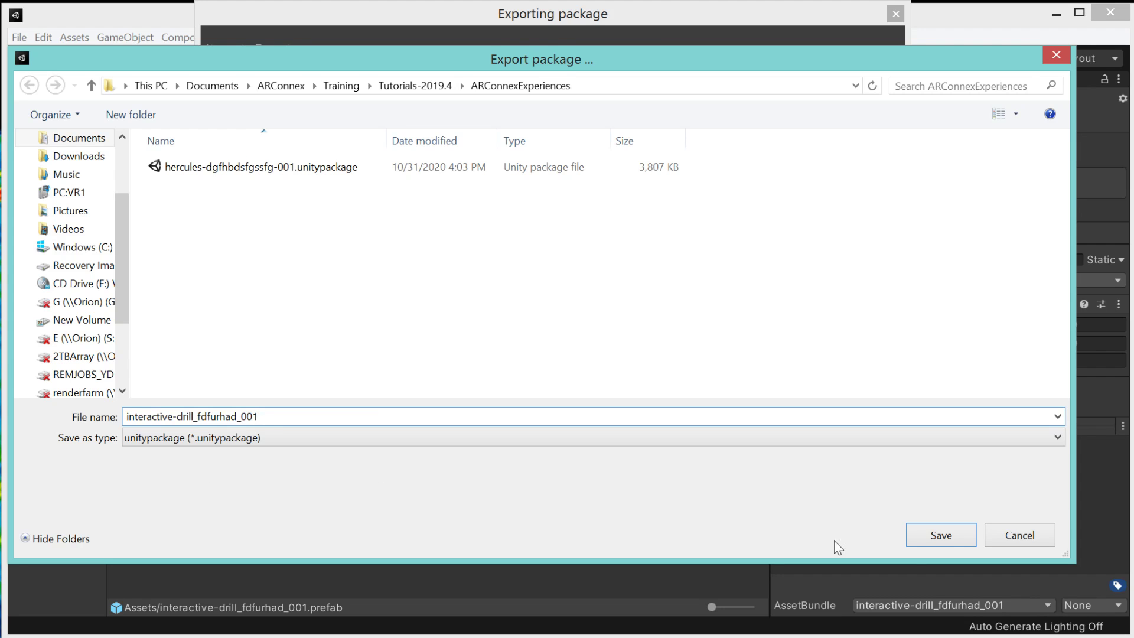
pyautogui.click(925, 534)
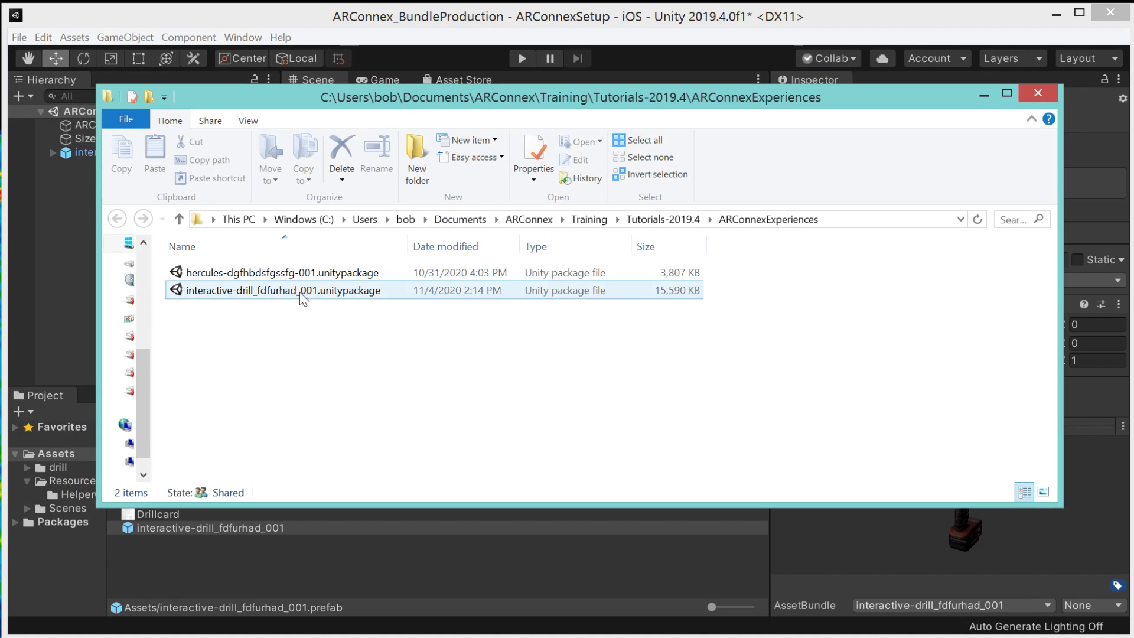
pyautogui.click(256, 293)
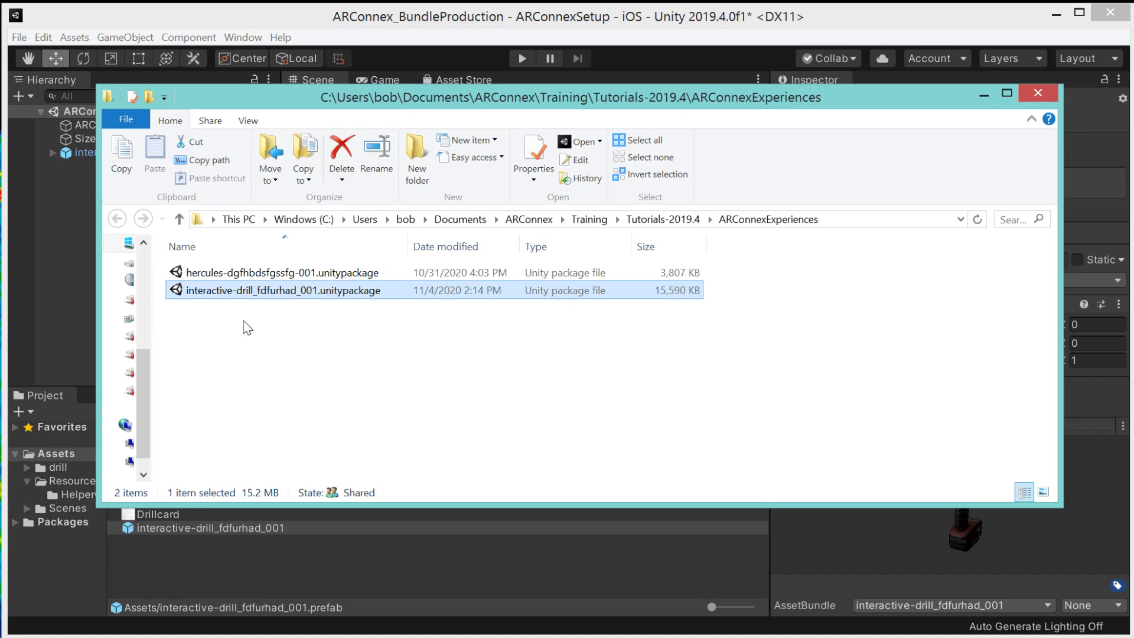
pyautogui.click(984, 95)
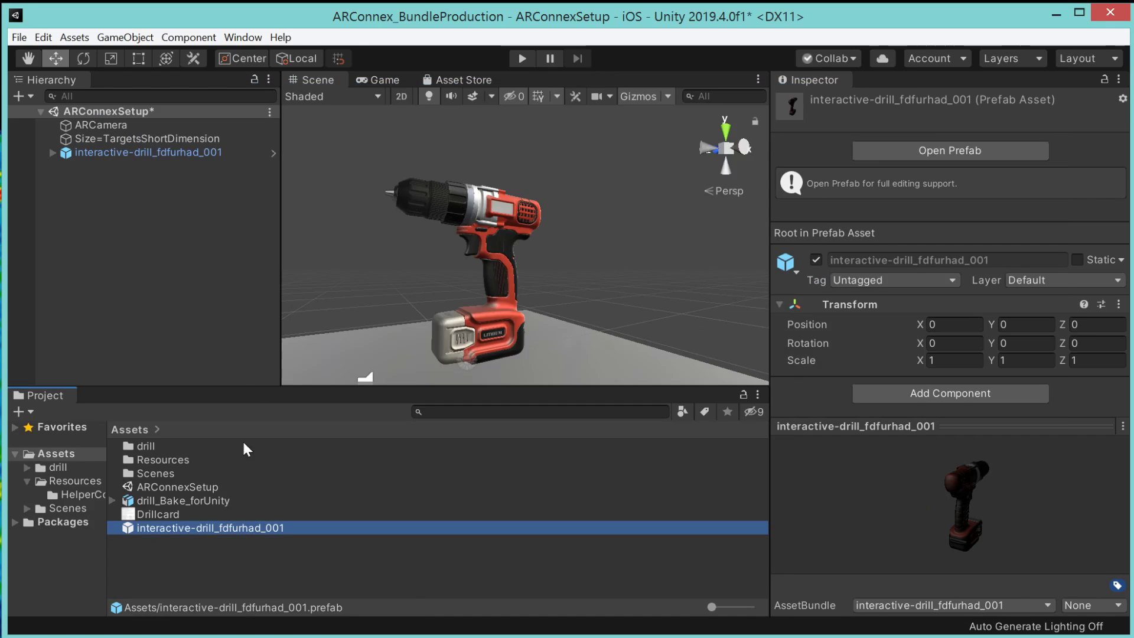
# Step: Delete every item in the project's Assets folder, from the drill folder through the interactive-drill_fdfurhad_001 prefab
pyautogui.click(154, 447)
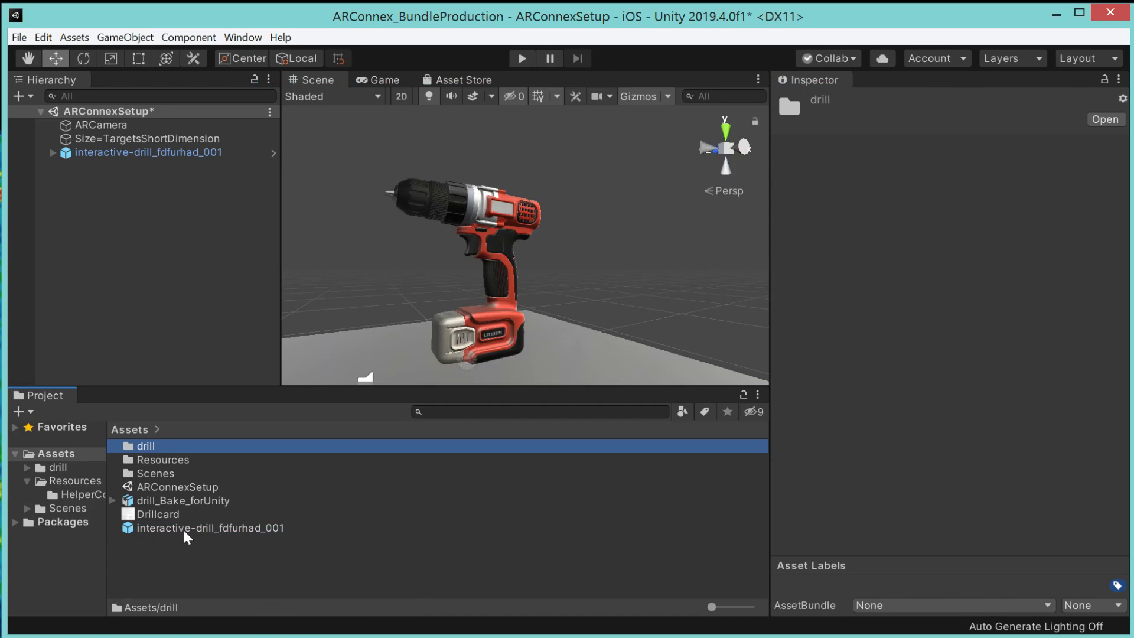
pyautogui.keyDown('shift'); pyautogui.click(183, 527); pyautogui.keyUp('shift')
pyautogui.rightClick(183, 529)
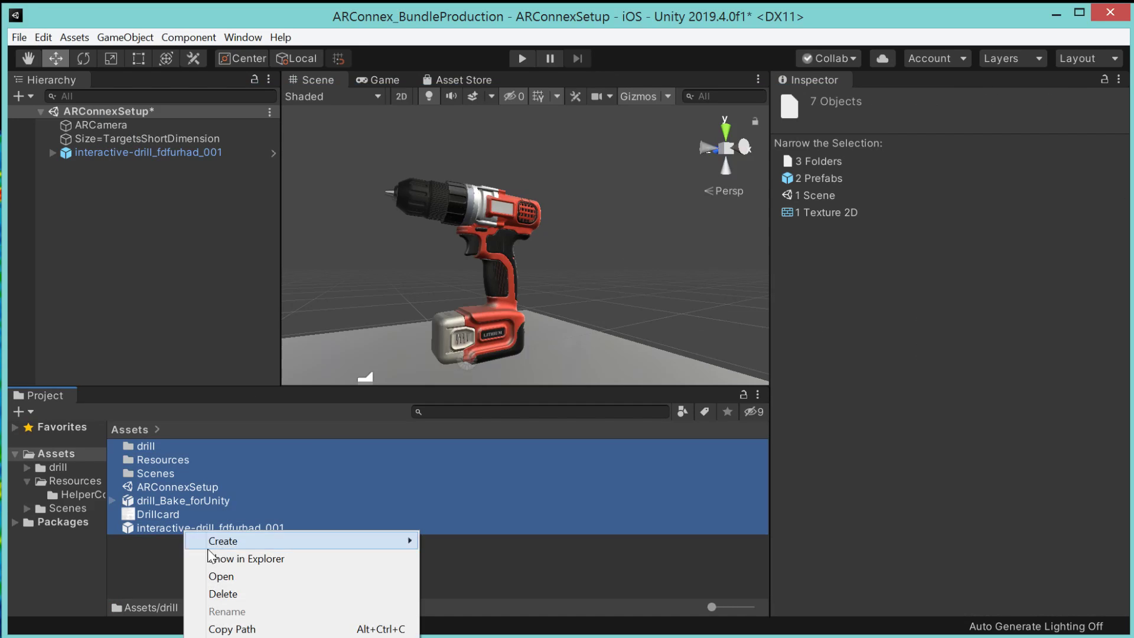
pyautogui.click(238, 591)
pyautogui.click(614, 369)
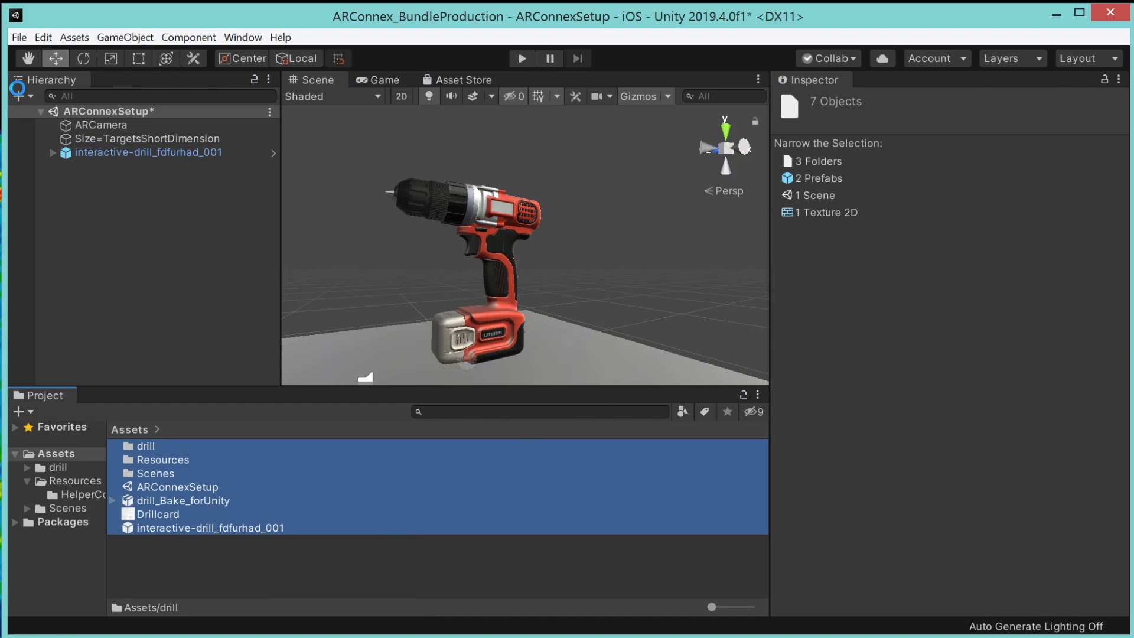
# Step: Create a new scene, discarding the unsaved changes in ARConnexSetup
pyautogui.click(19, 38)
pyautogui.click(58, 56)
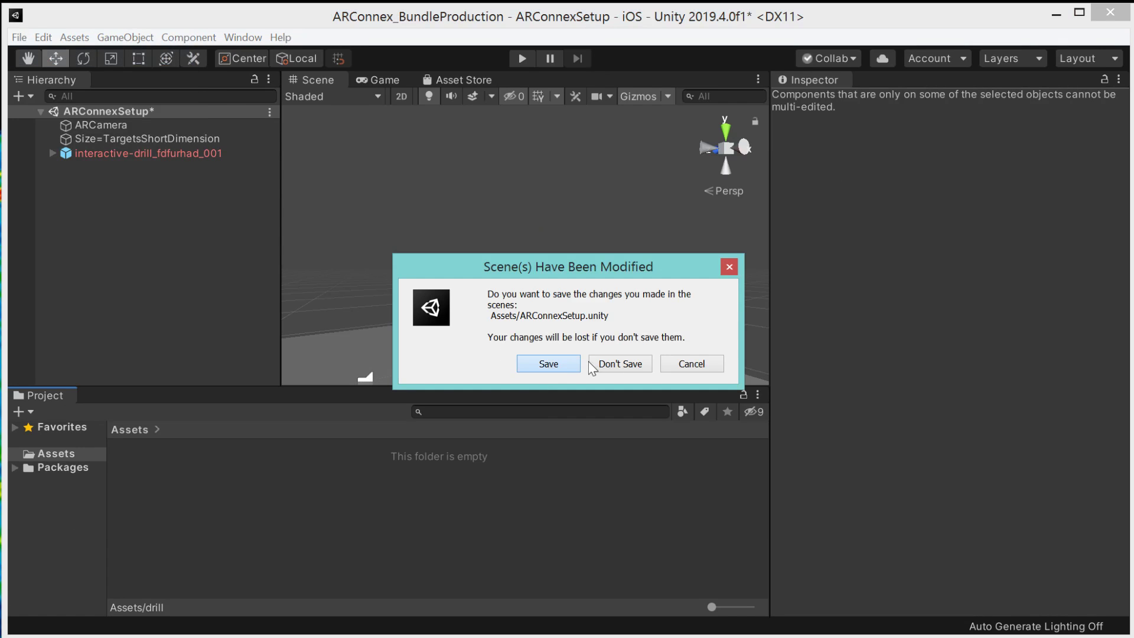
pyautogui.click(614, 365)
pyautogui.click(253, 270)
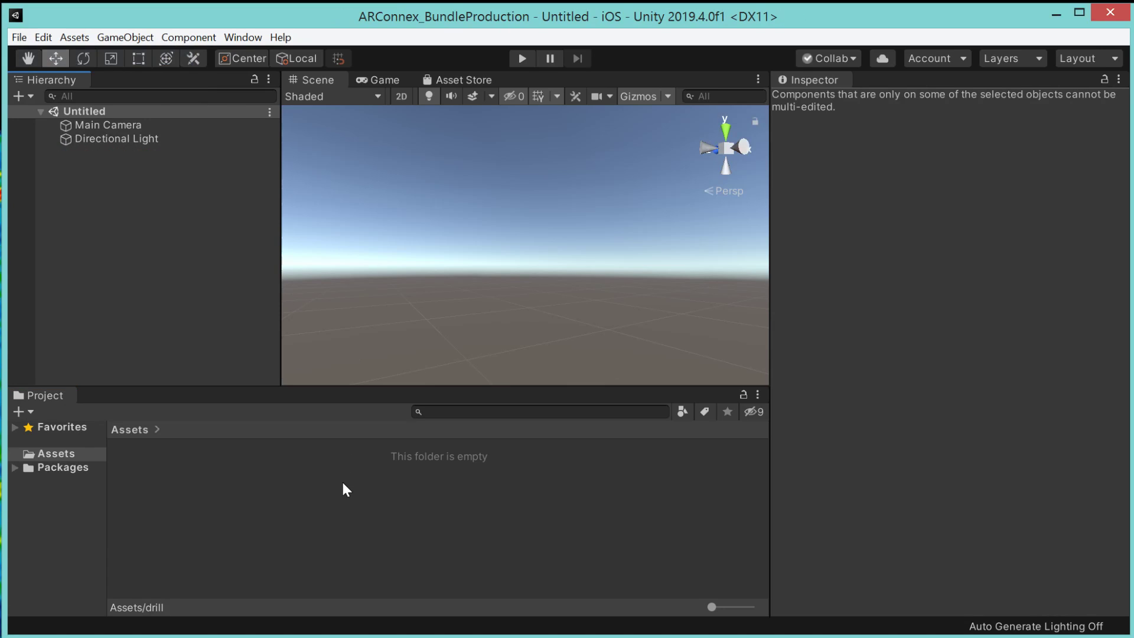
# Step: Consult the ARConnex tutorial page in the browser, and import all contents of ARConnexSetup2019.4.unitypackage from the Tutorials-2019.4 folder in Unity
pyautogui.hotkey('alt', 'Tab')
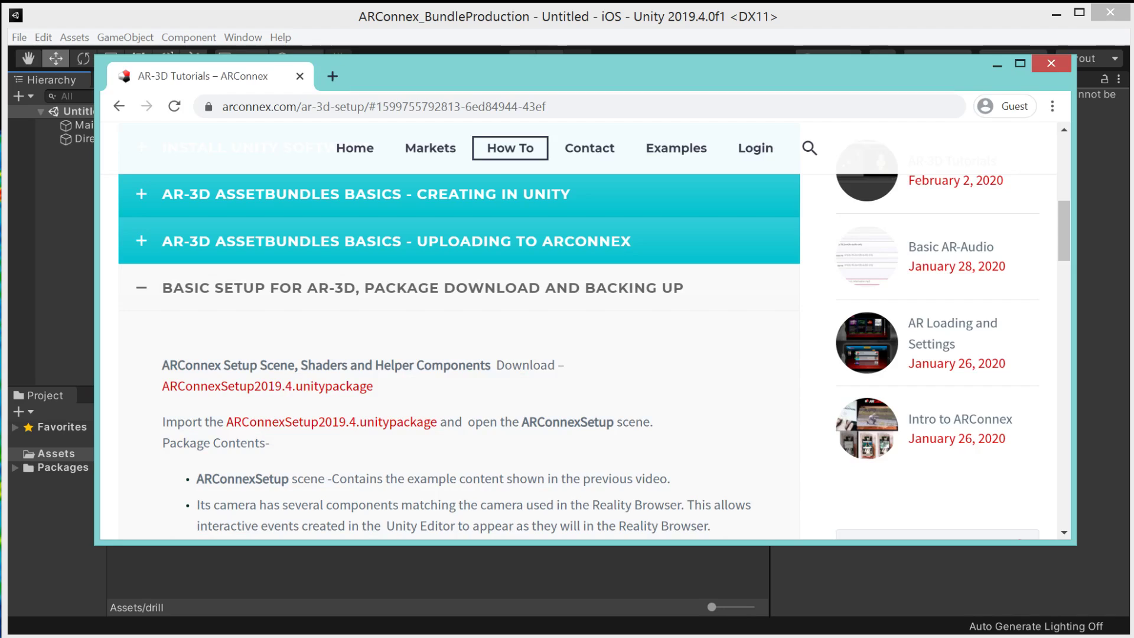
pyautogui.moveTo(507, 159)
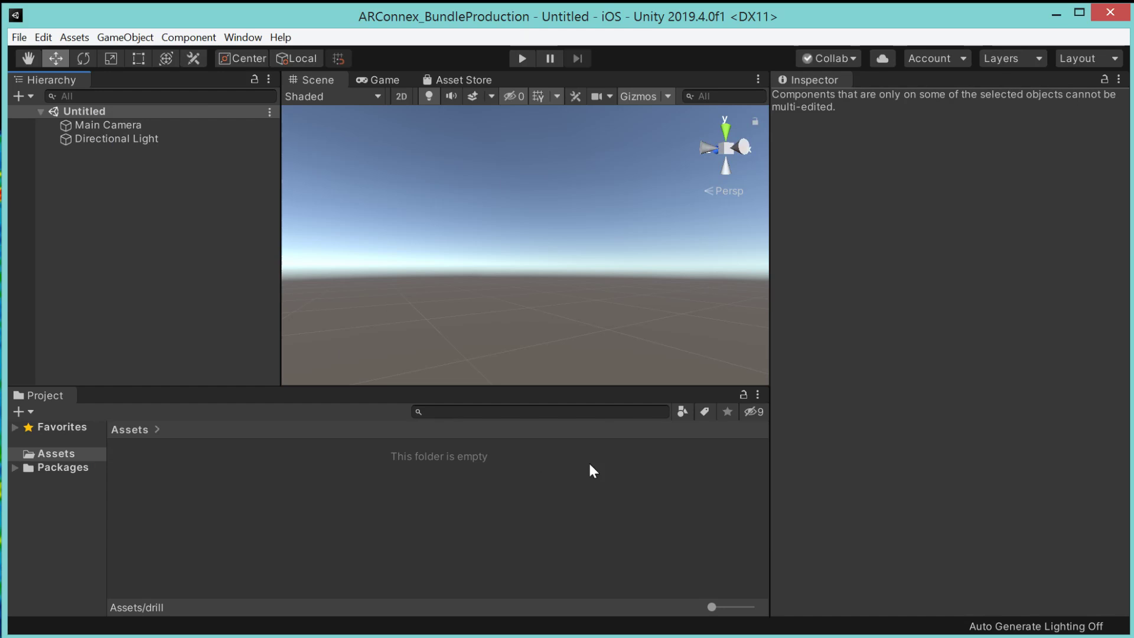
pyautogui.click(74, 37)
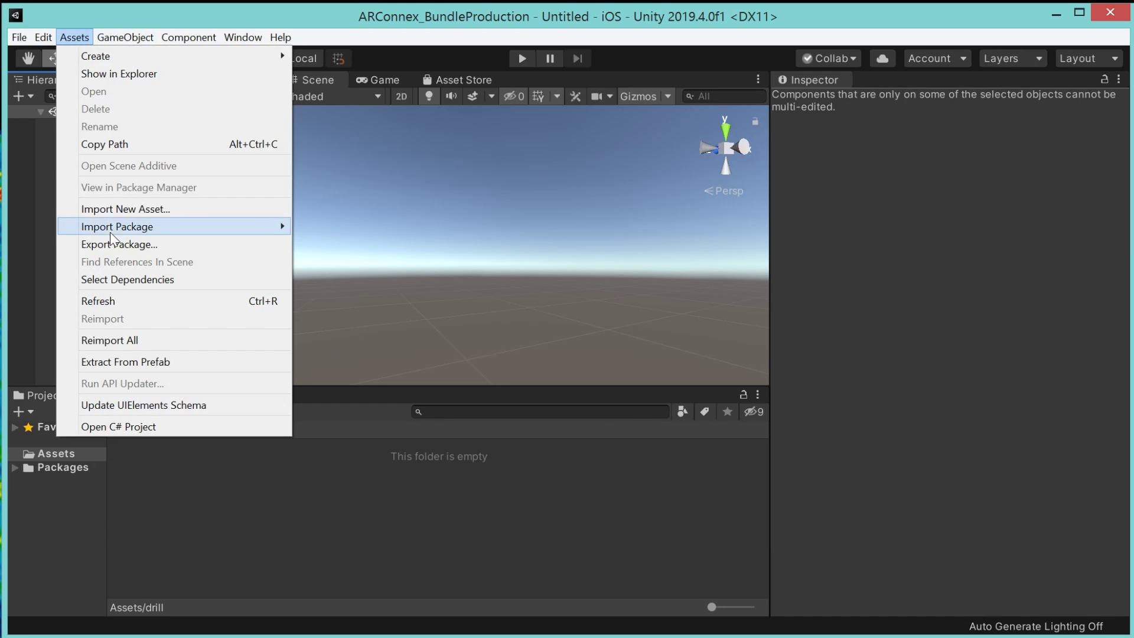
pyautogui.moveTo(144, 228)
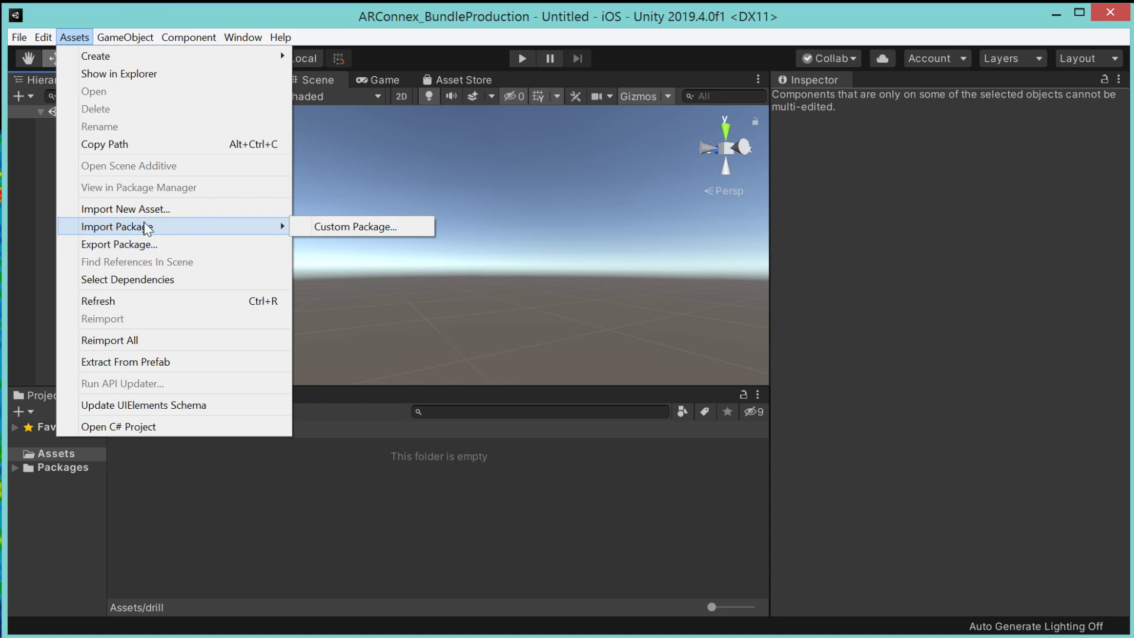
pyautogui.click(327, 228)
pyautogui.click(415, 85)
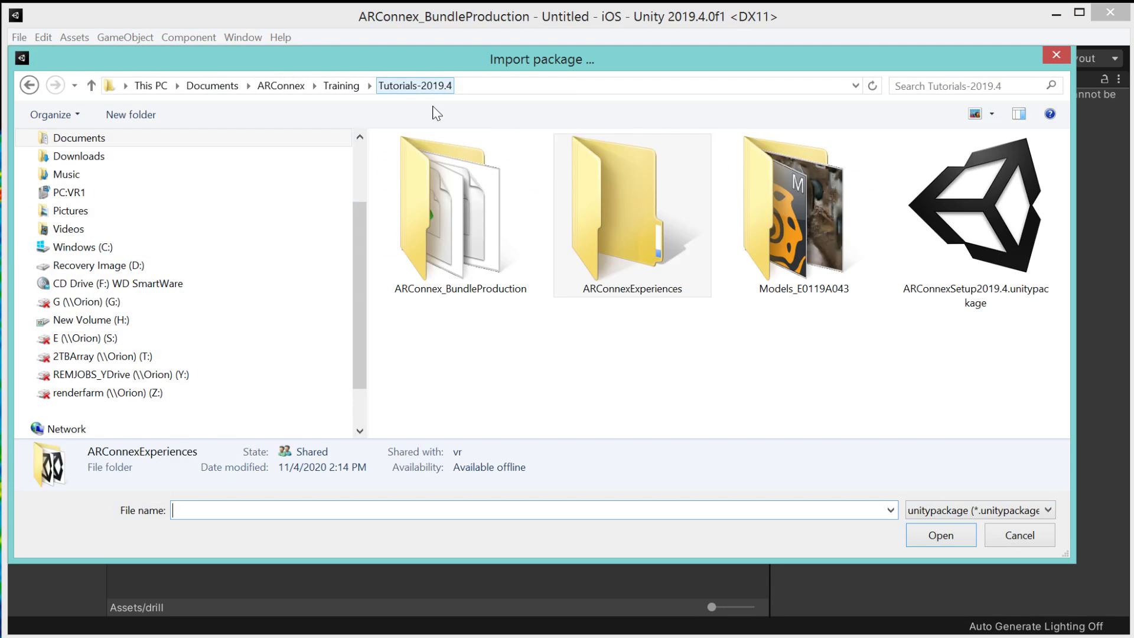
pyautogui.click(988, 242)
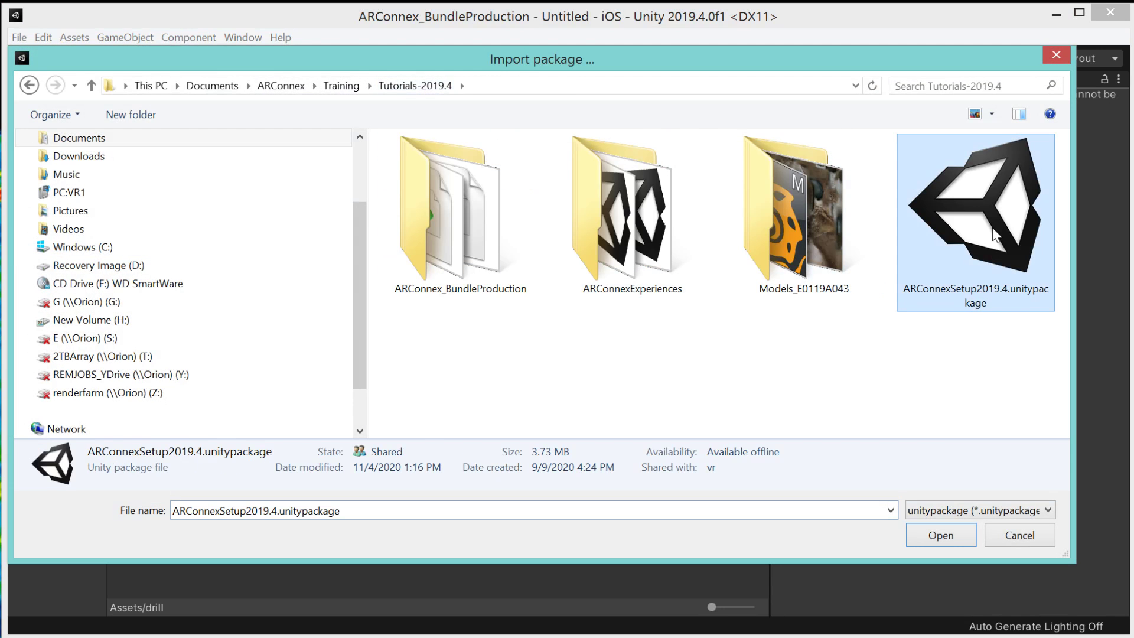
pyautogui.click(940, 535)
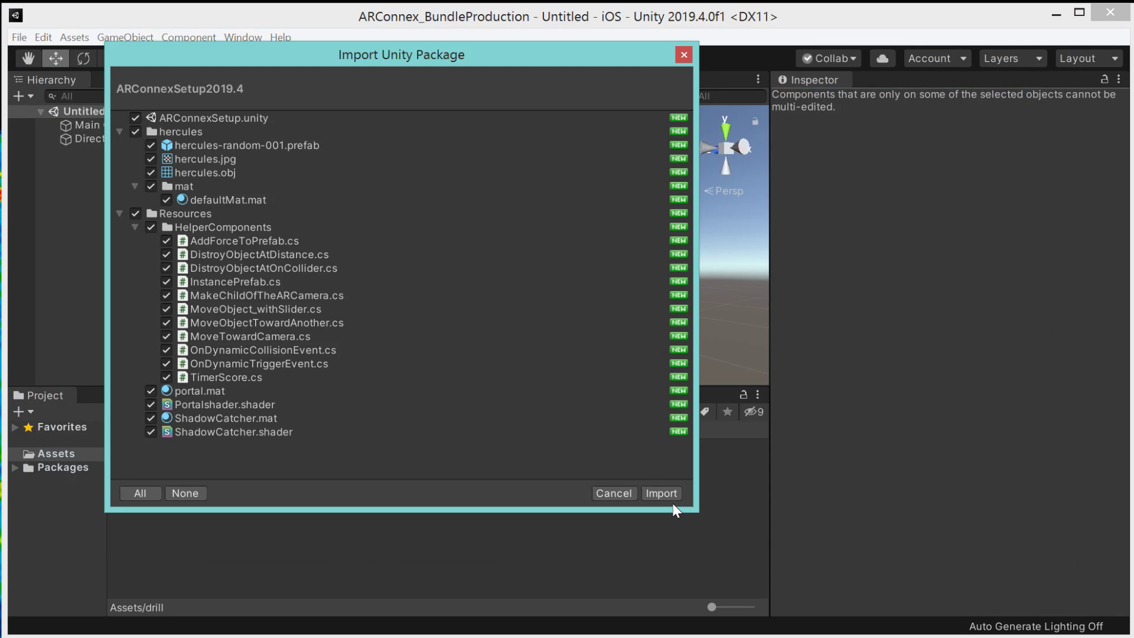
pyautogui.click(673, 496)
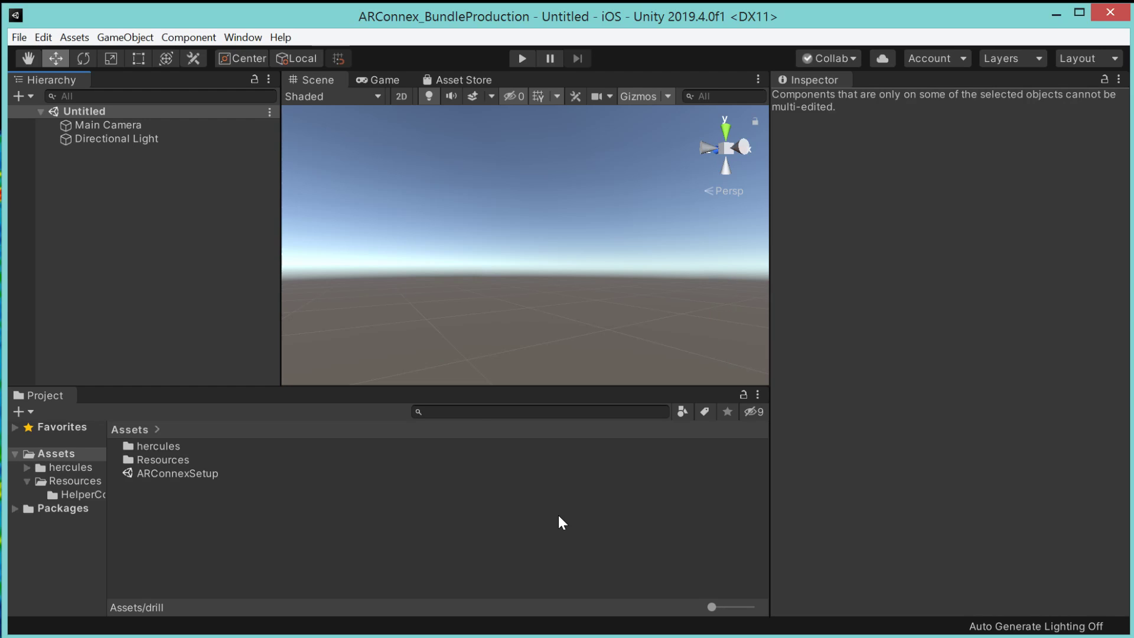
# Step: Open the imported ARConnexSetup scene from the Assets folder
pyautogui.click(158, 445)
pyautogui.click(160, 473)
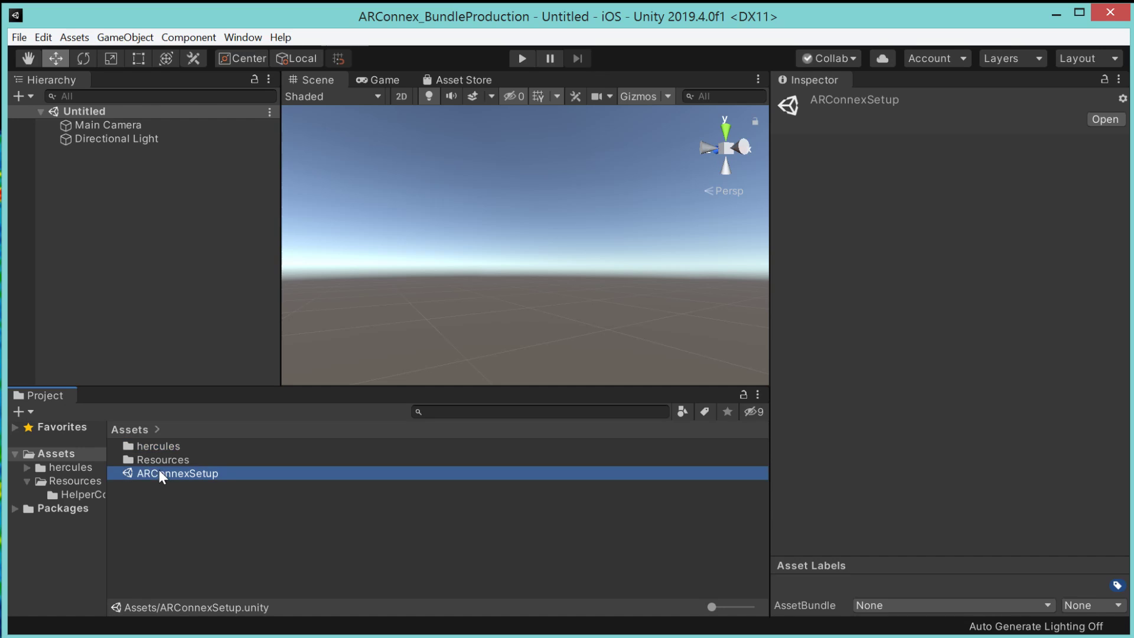
pyautogui.doubleClick(157, 472)
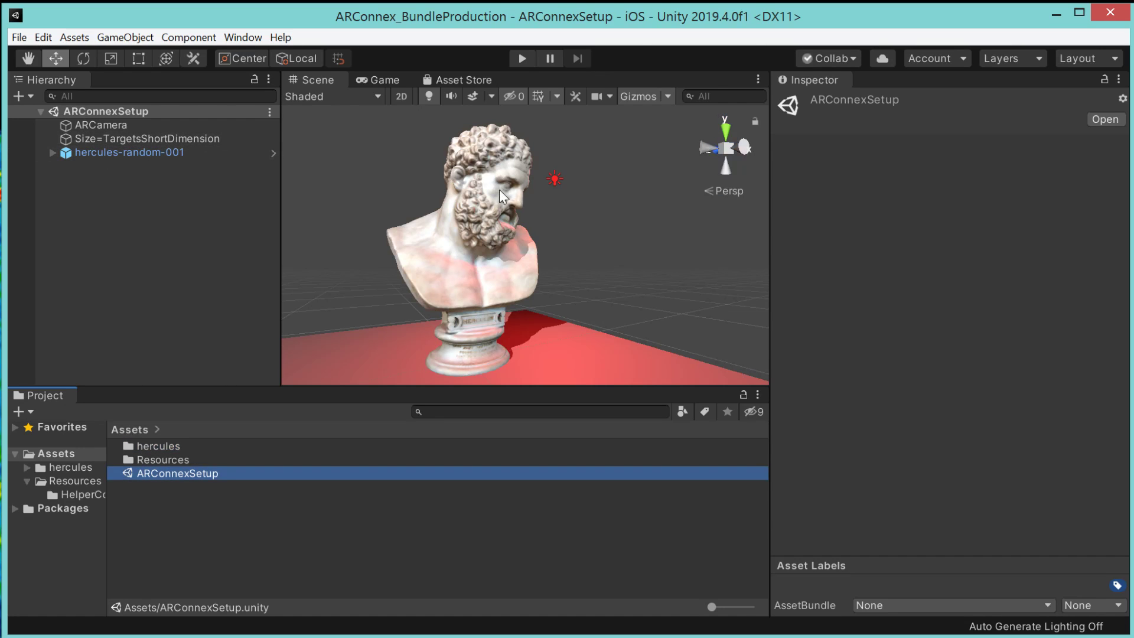
# Step: Examine the Hercules bust, the Size=TargetsShortDimension plane, and ARCamera's Standalone Input Module, Physics Raycaster and Event System components
pyautogui.keyDown('alt'); pyautogui.moveTo(575, 288); pyautogui.dragTo(354, 275); pyautogui.keyUp('alt')
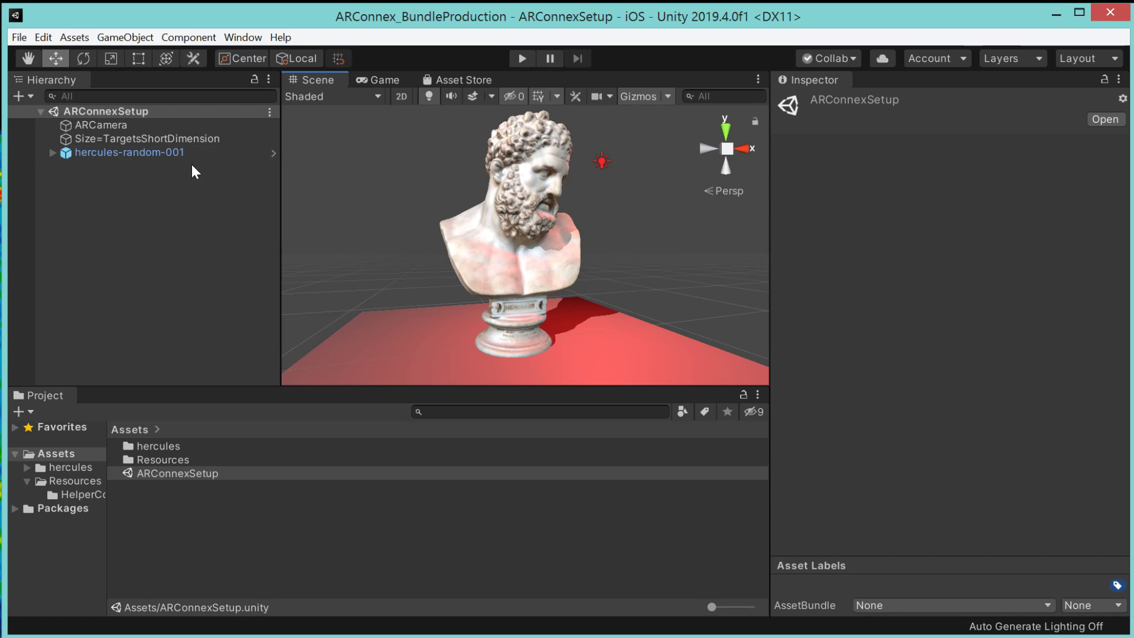
pyautogui.click(101, 137)
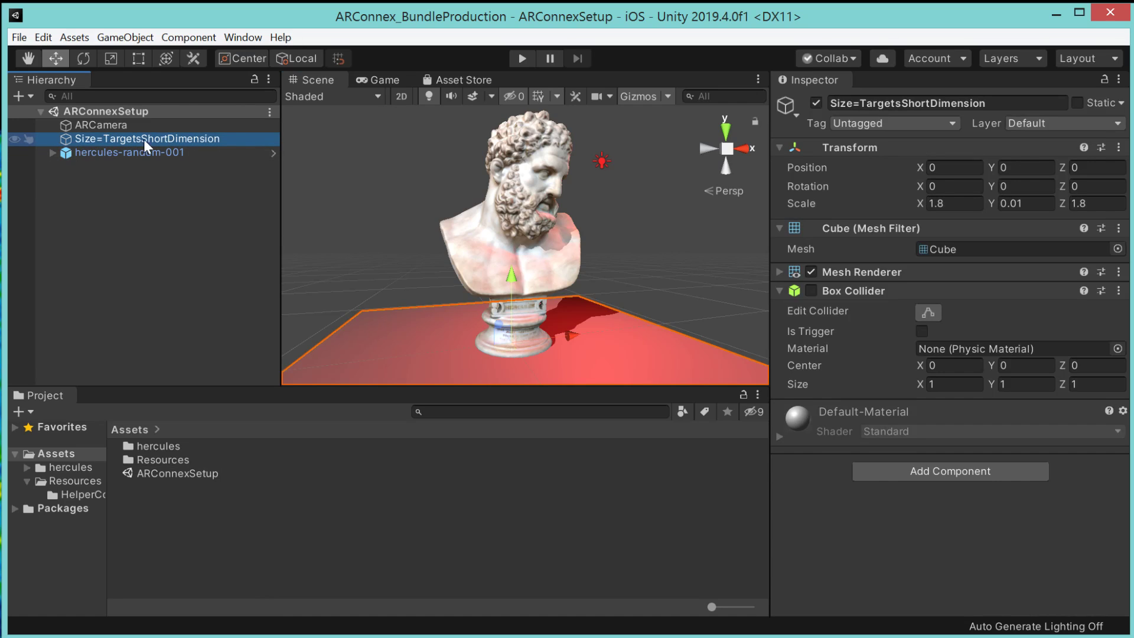
pyautogui.click(94, 126)
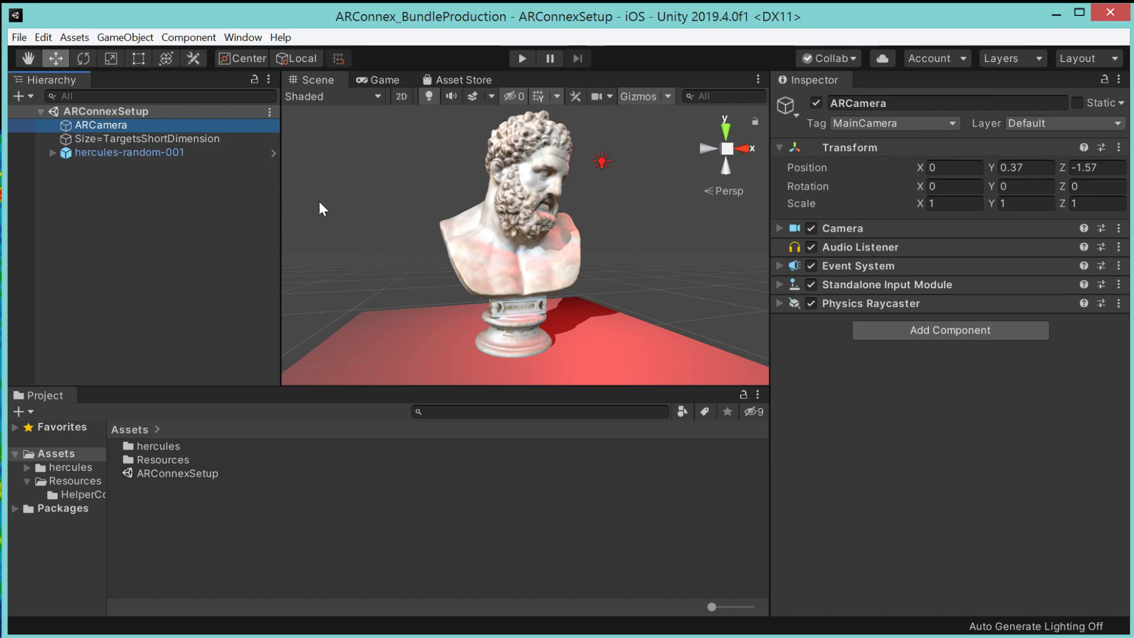
pyautogui.click(875, 287)
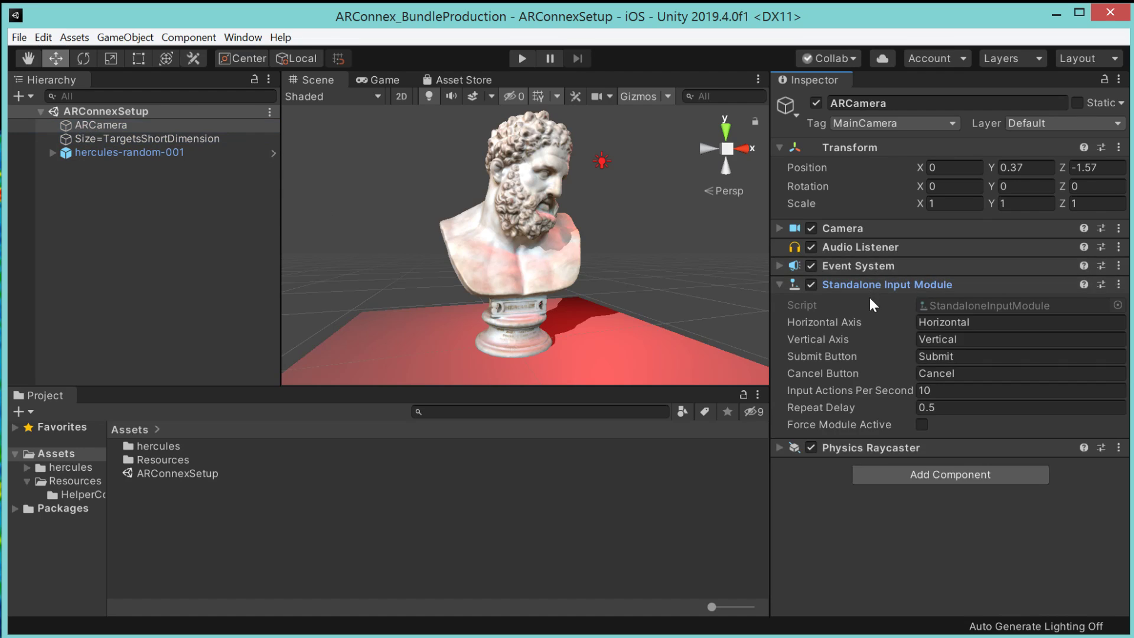
pyautogui.click(855, 289)
pyautogui.click(855, 304)
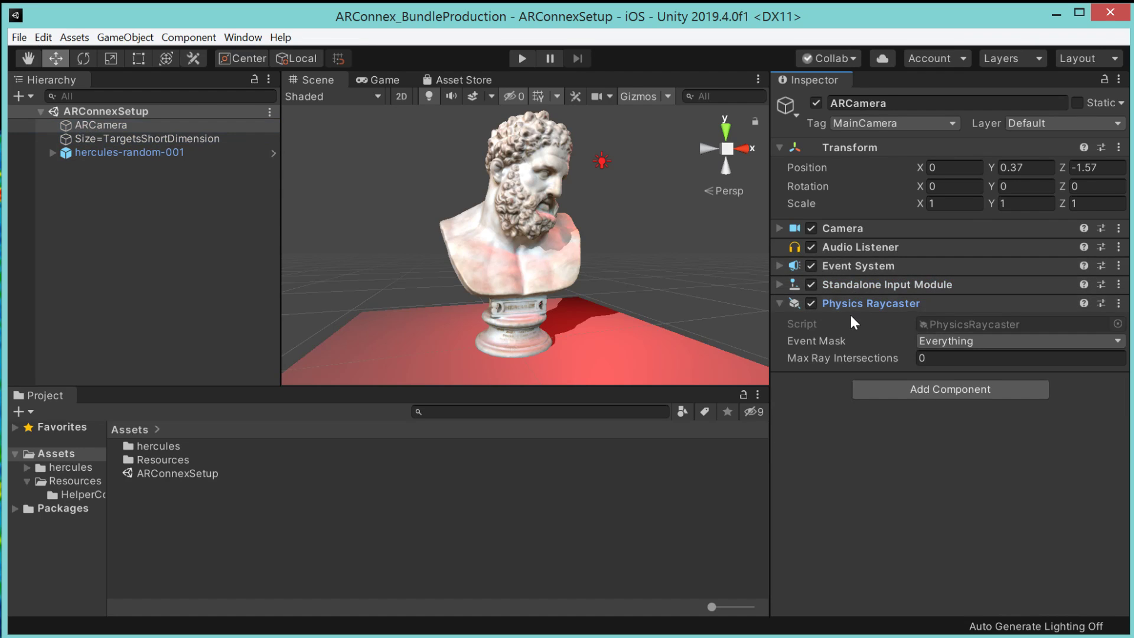
pyautogui.click(851, 307)
pyautogui.click(842, 271)
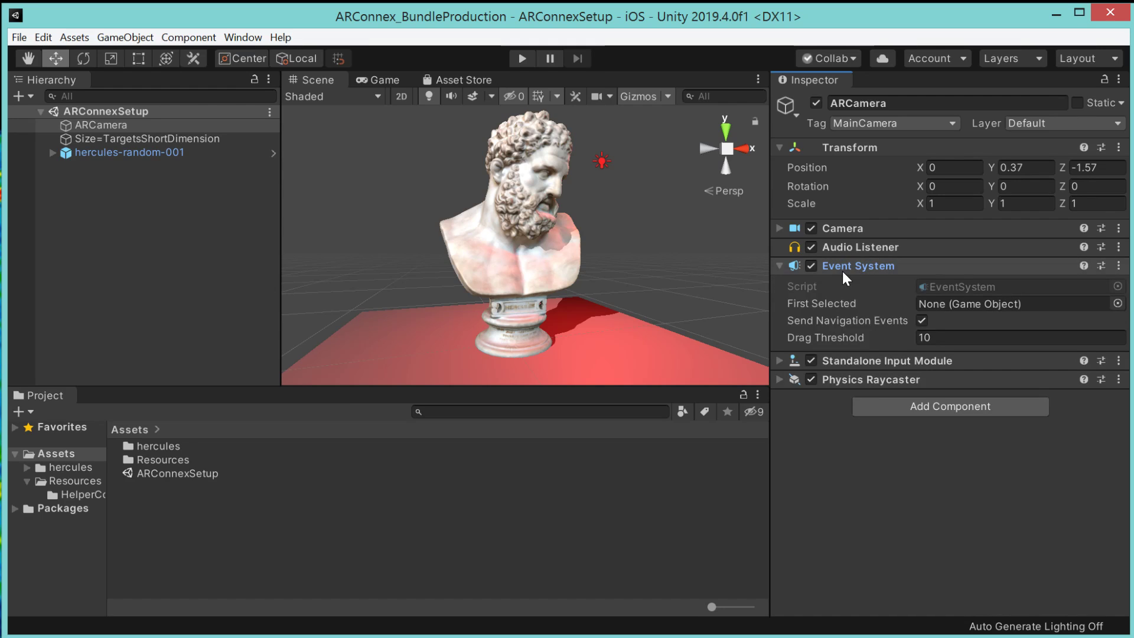
pyautogui.click(842, 271)
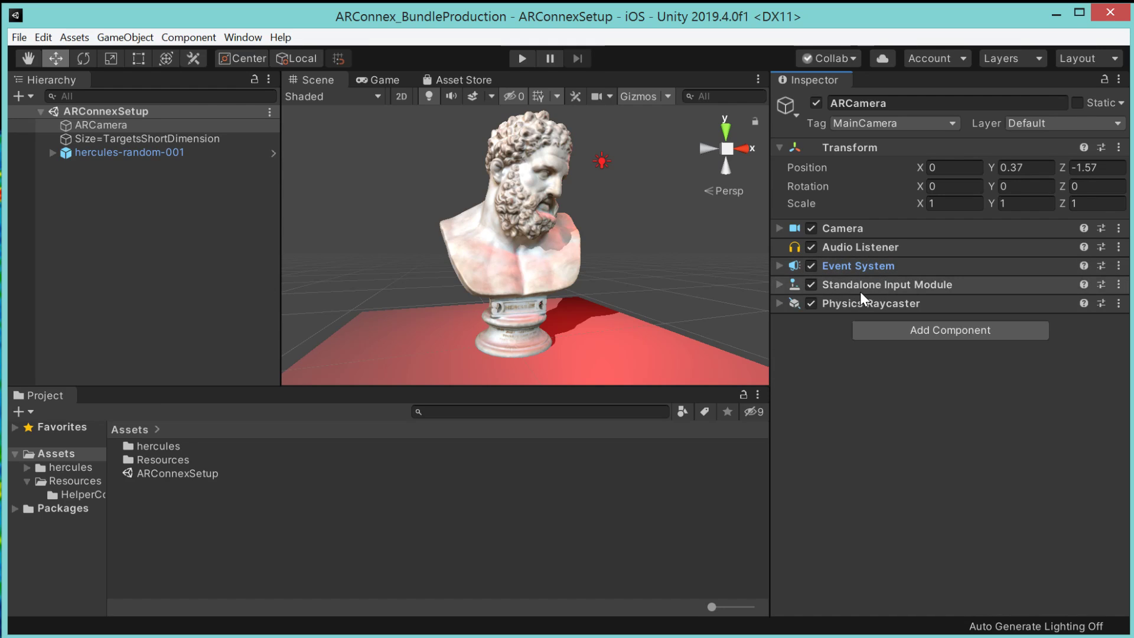
pyautogui.click(886, 283)
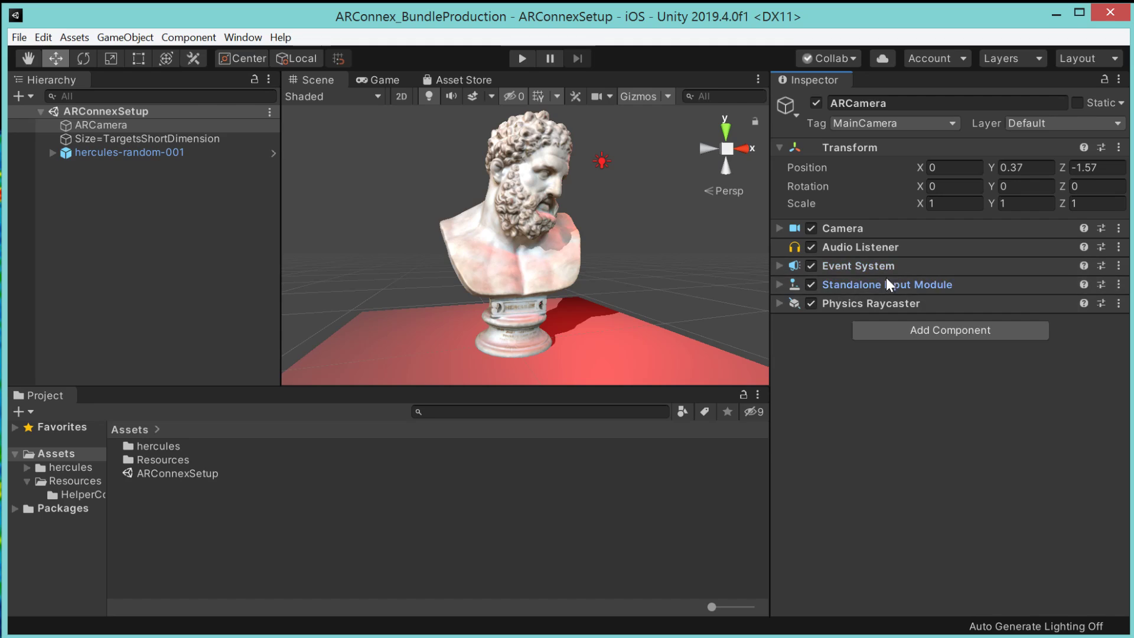
# Step: Inspect the settings of ARCamera's Event System, Standalone Input Module and Physics Raycaster components, and collapse all three again
pyautogui.click(937, 289)
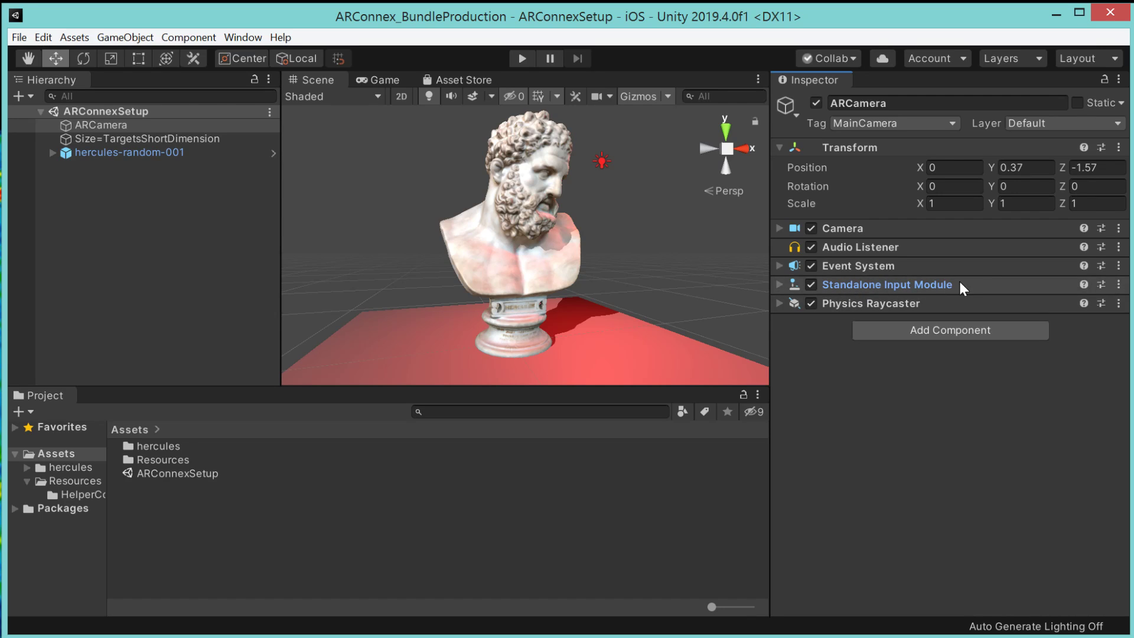
pyautogui.click(844, 304)
pyautogui.click(877, 303)
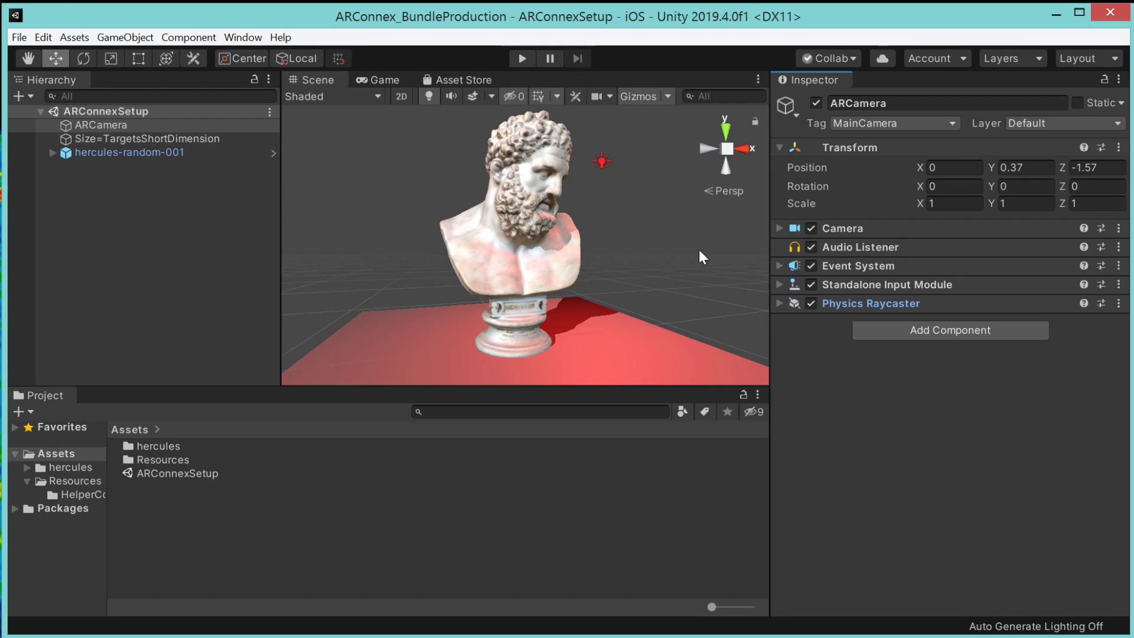
pyautogui.click(862, 267)
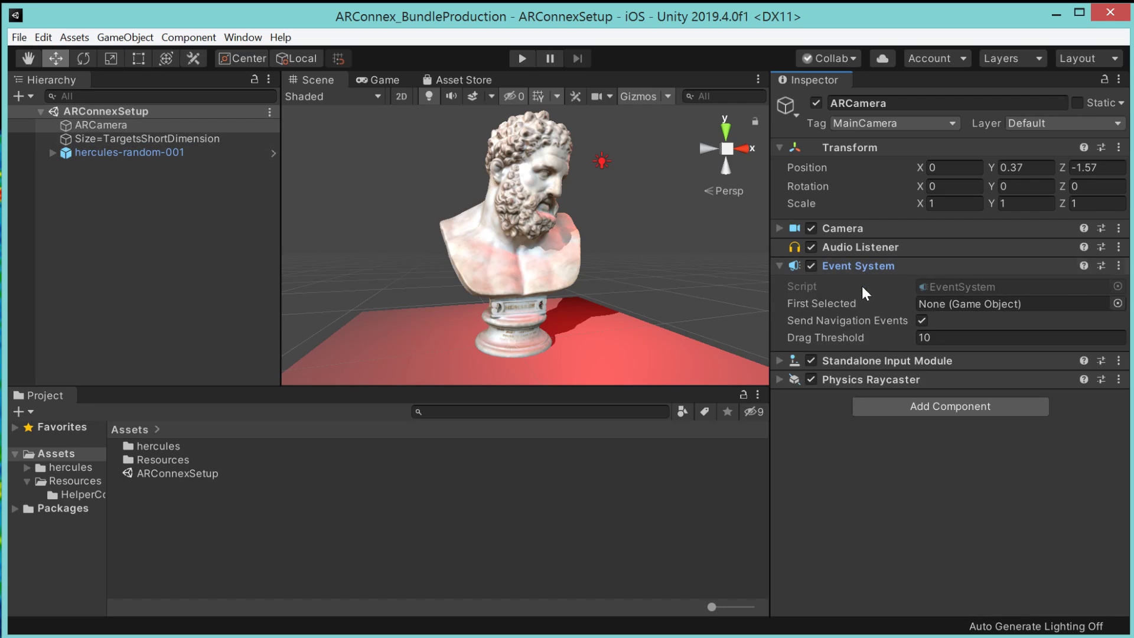
pyautogui.click(856, 360)
pyautogui.click(848, 524)
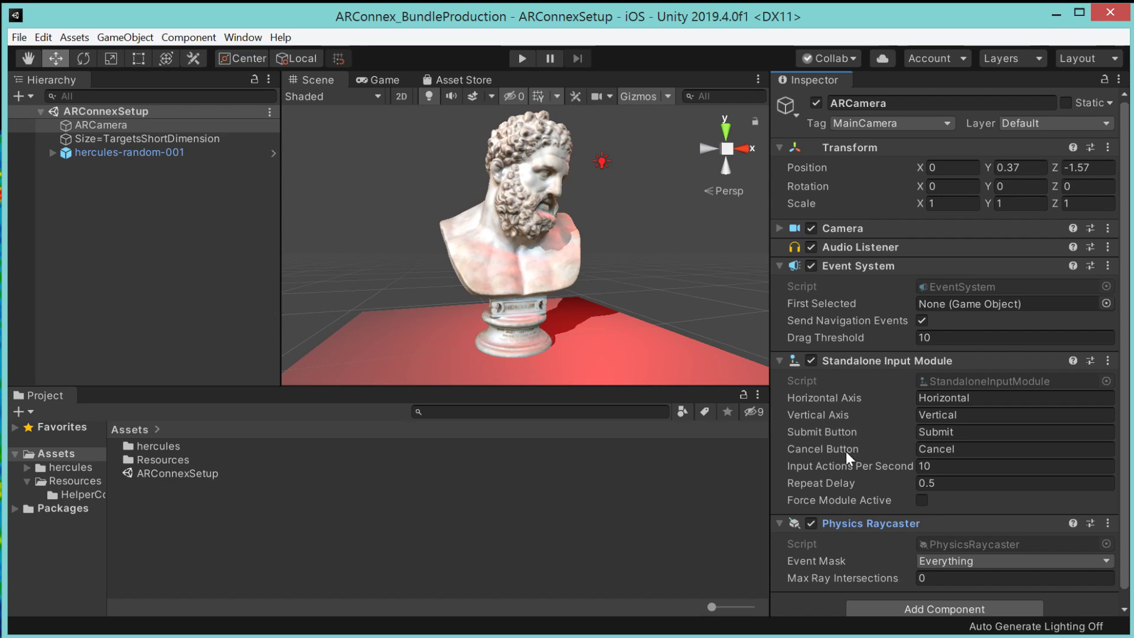
pyautogui.click(849, 523)
pyautogui.click(836, 359)
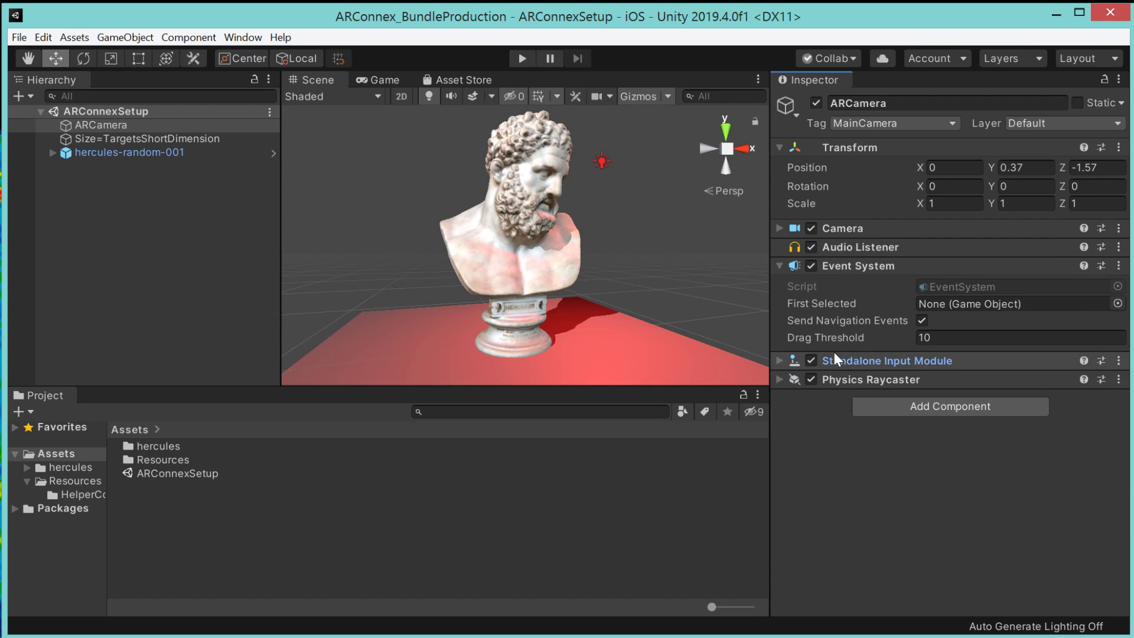
pyautogui.click(824, 266)
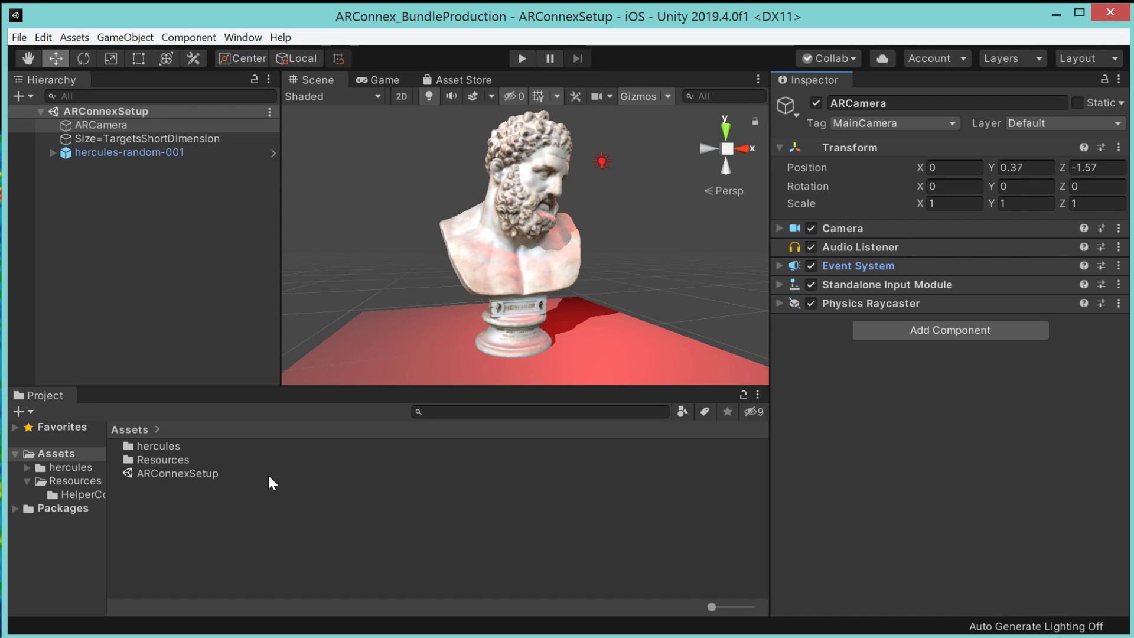
# Step: Examine the HelperComponents folder and the portal and ShadowCatcher materials in the Resources folder, and return to the Assets folder
pyautogui.click(147, 459)
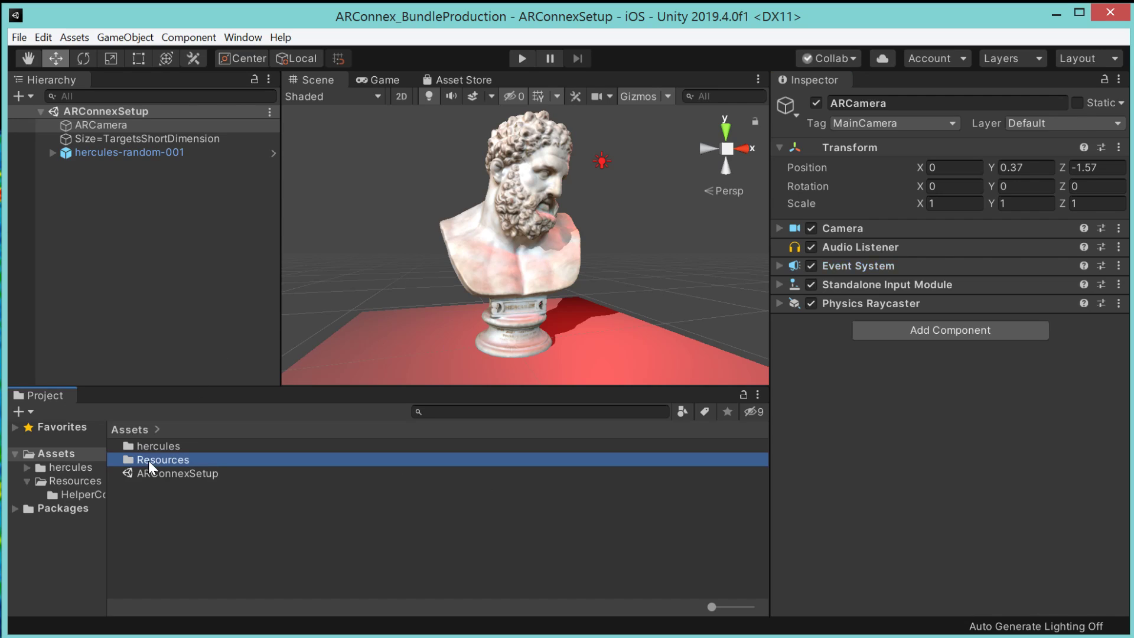
pyautogui.doubleClick(183, 458)
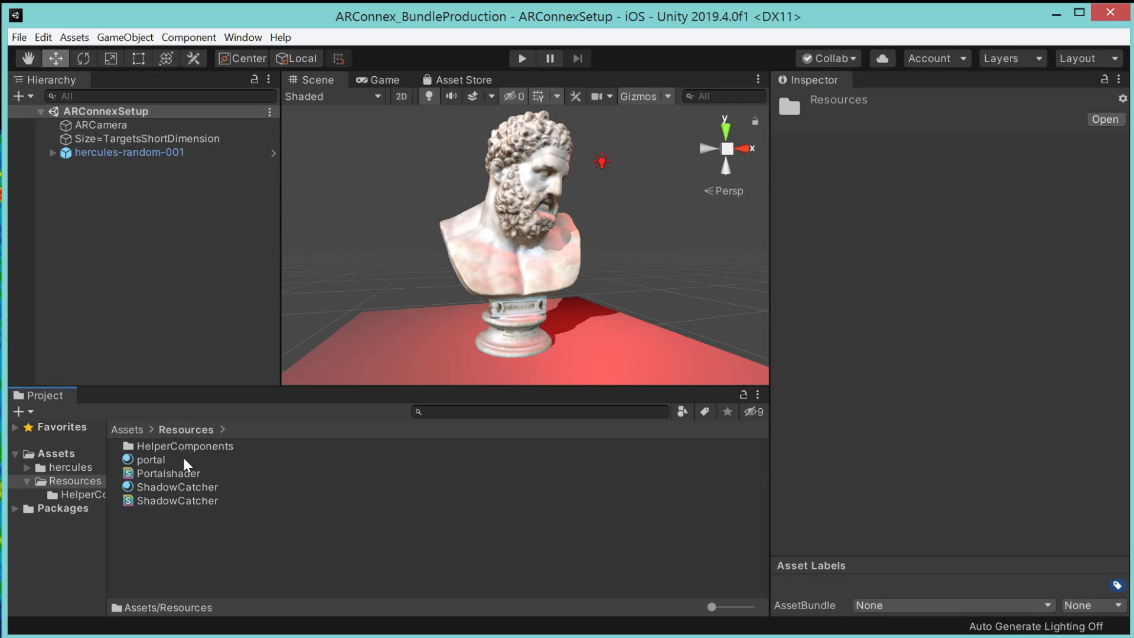
pyautogui.click(197, 444)
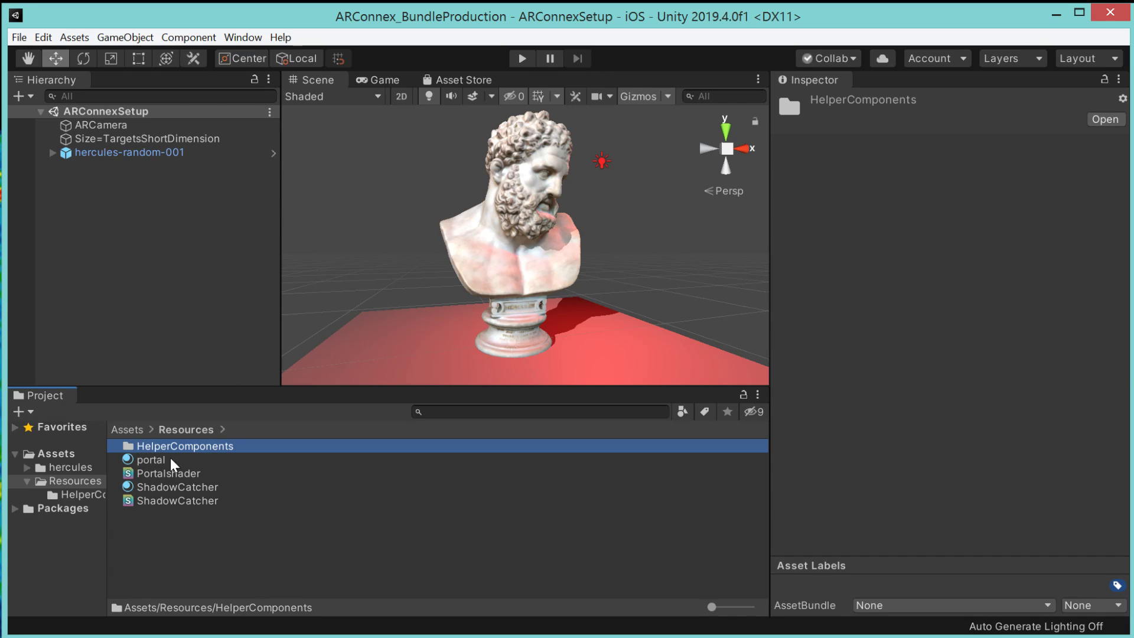
pyautogui.click(153, 464)
pyautogui.click(157, 487)
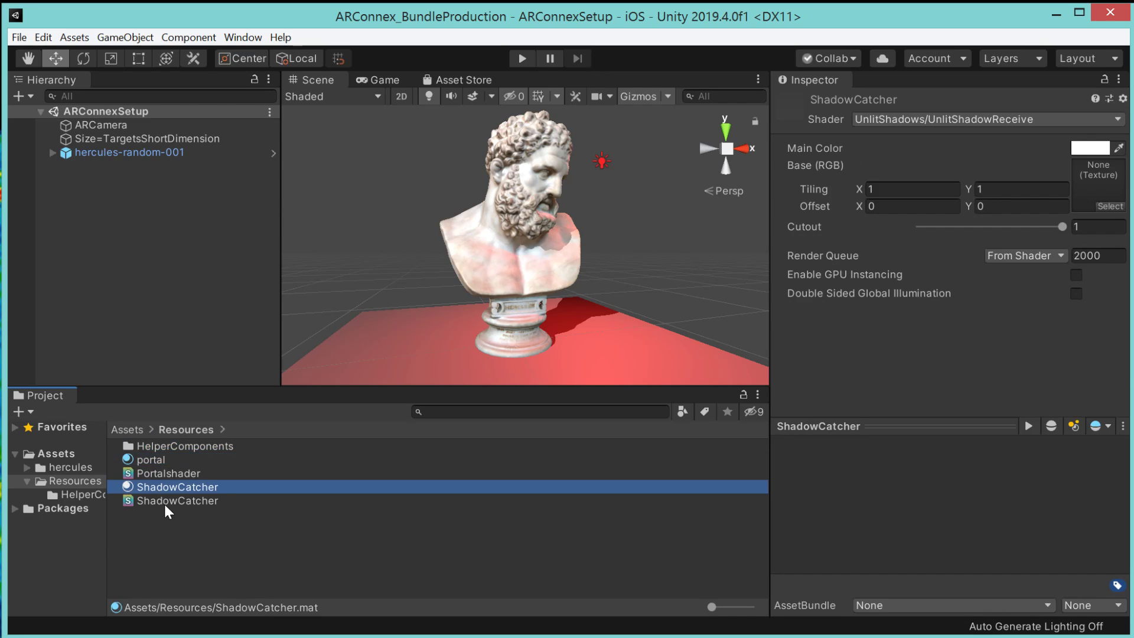
pyautogui.click(170, 501)
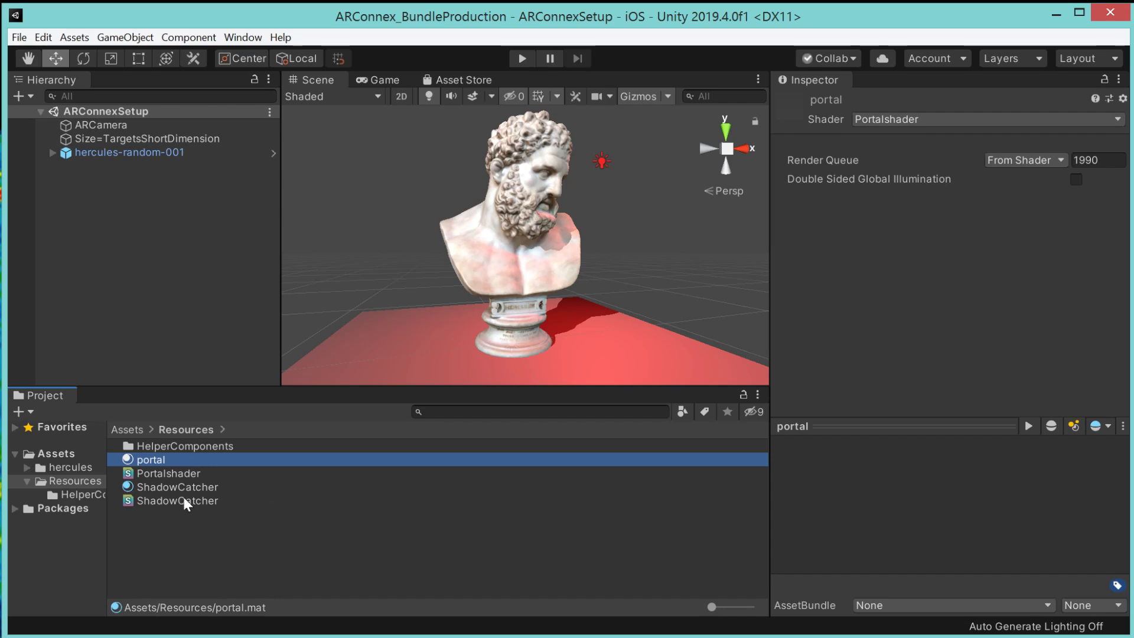
pyautogui.click(178, 524)
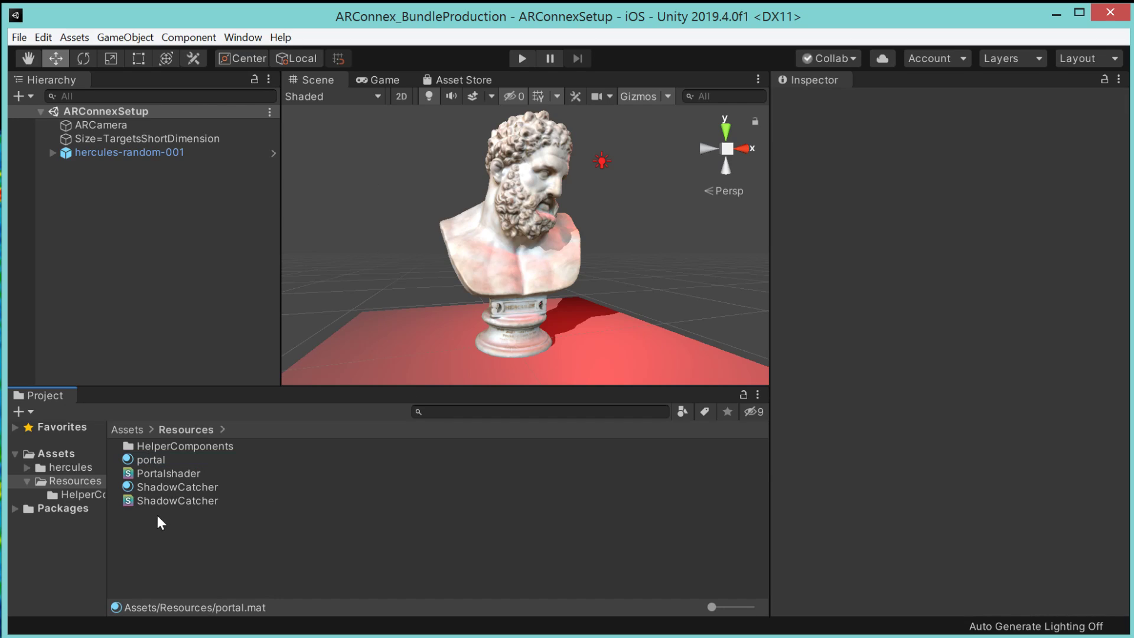
pyautogui.click(125, 430)
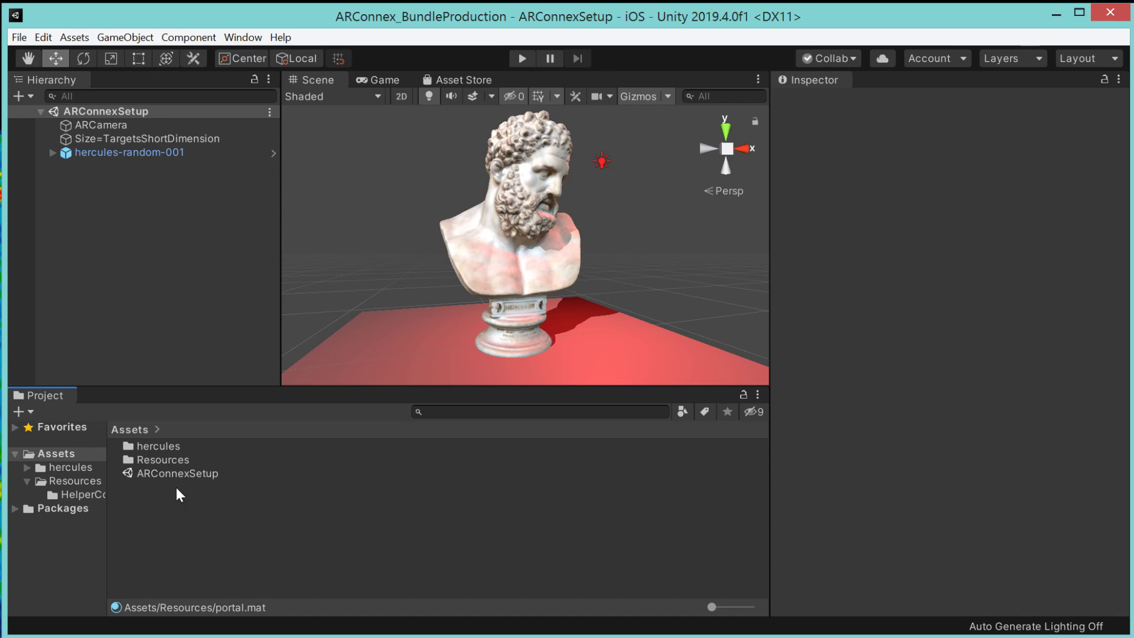
pyautogui.click(99, 153)
pyautogui.click(147, 201)
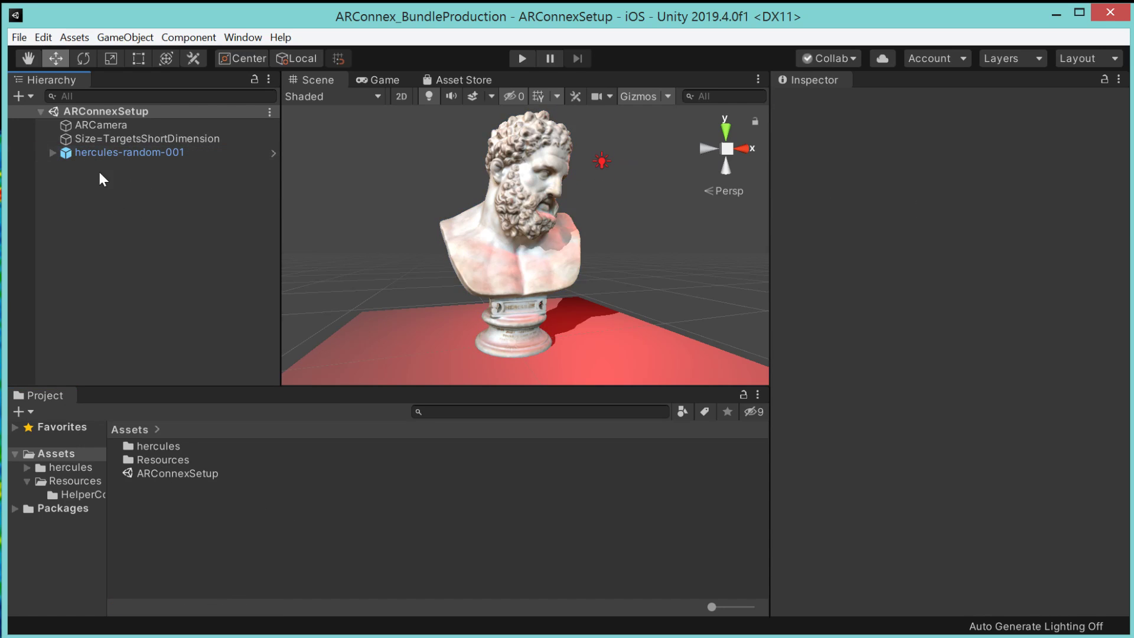